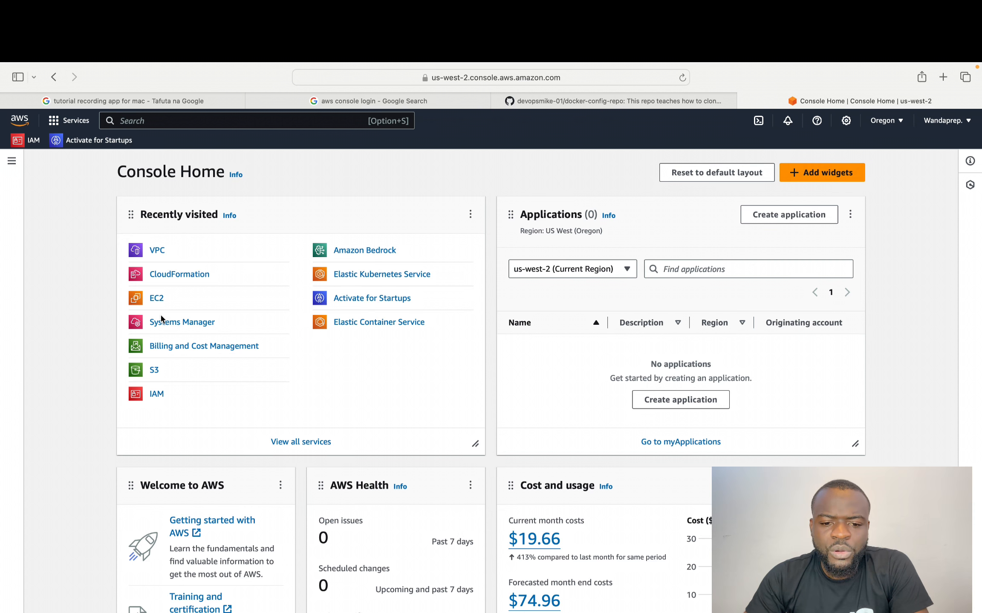
Search the AWS services for ec2 and open the EC2 dashboard
{"action": "scroll", "coordinate": [162, 318], "scroll_direction": "down", "scroll_amount": 2}
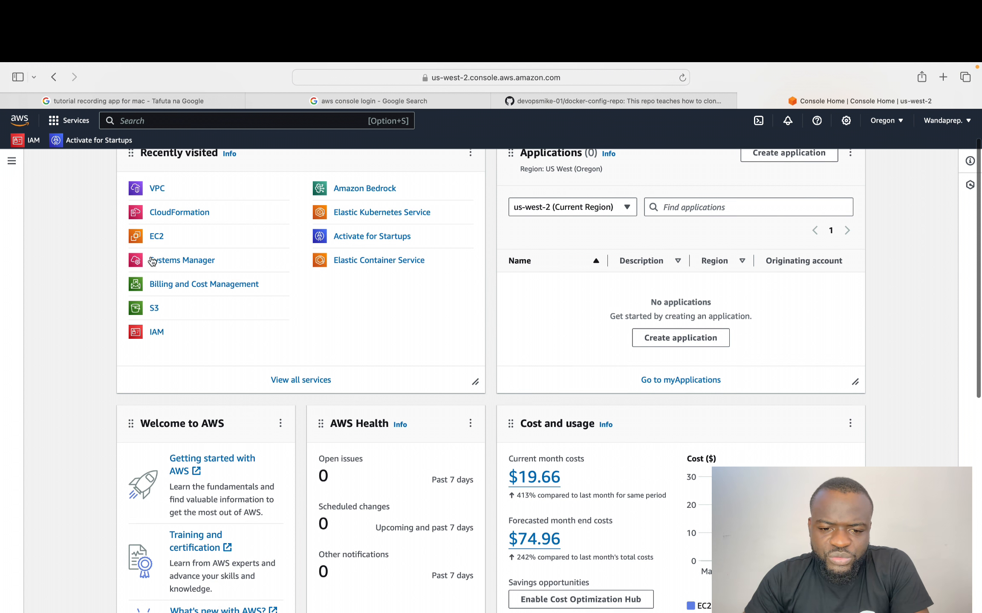
{"action": "scroll", "coordinate": [156, 242], "scroll_direction": "up", "scroll_amount": 4}
{"action": "left_click", "coordinate": [177, 122]}
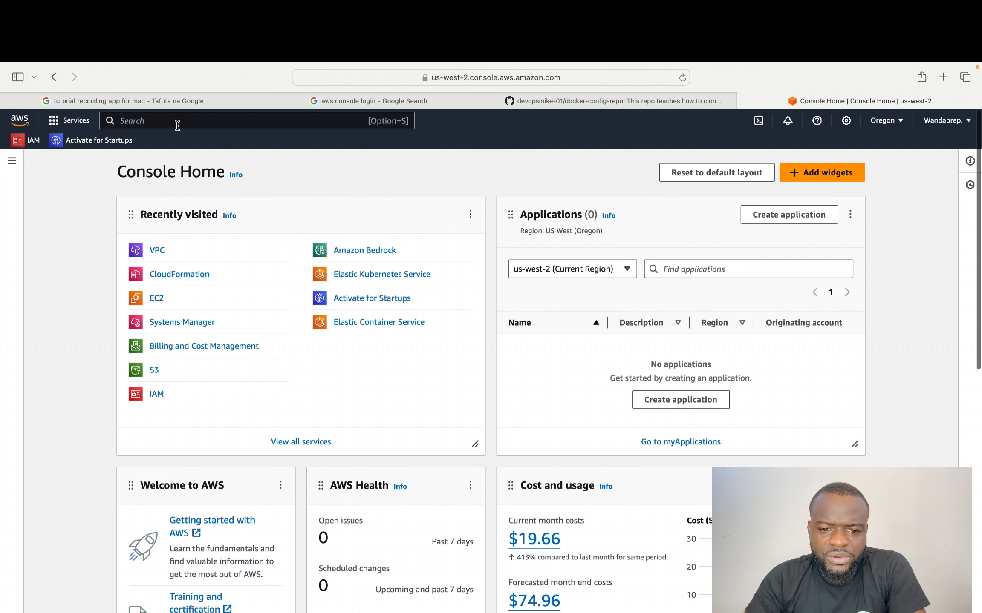
{"action": "type", "text": "ec2"}
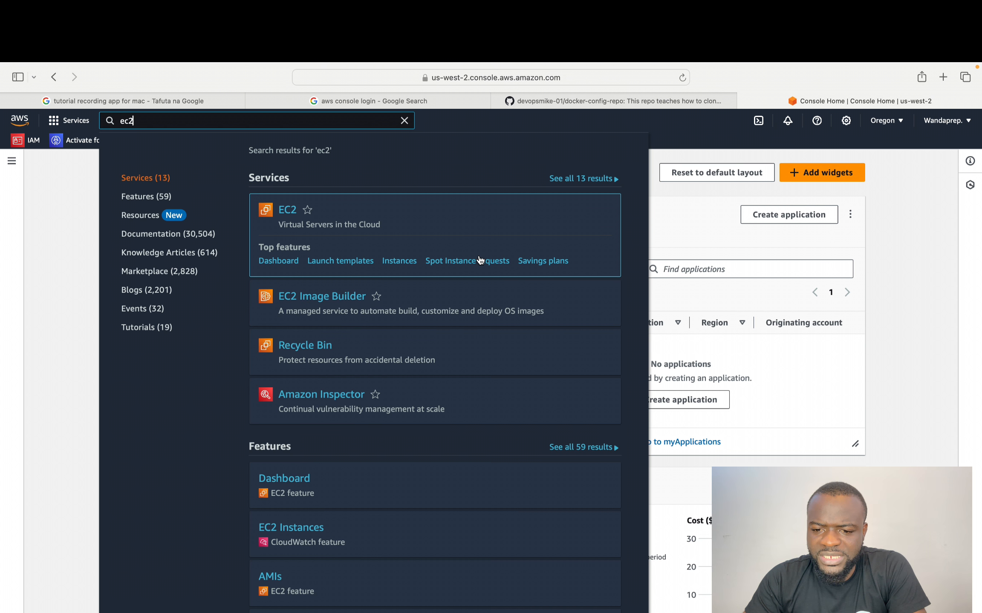
{"action": "left_click", "coordinate": [286, 263]}
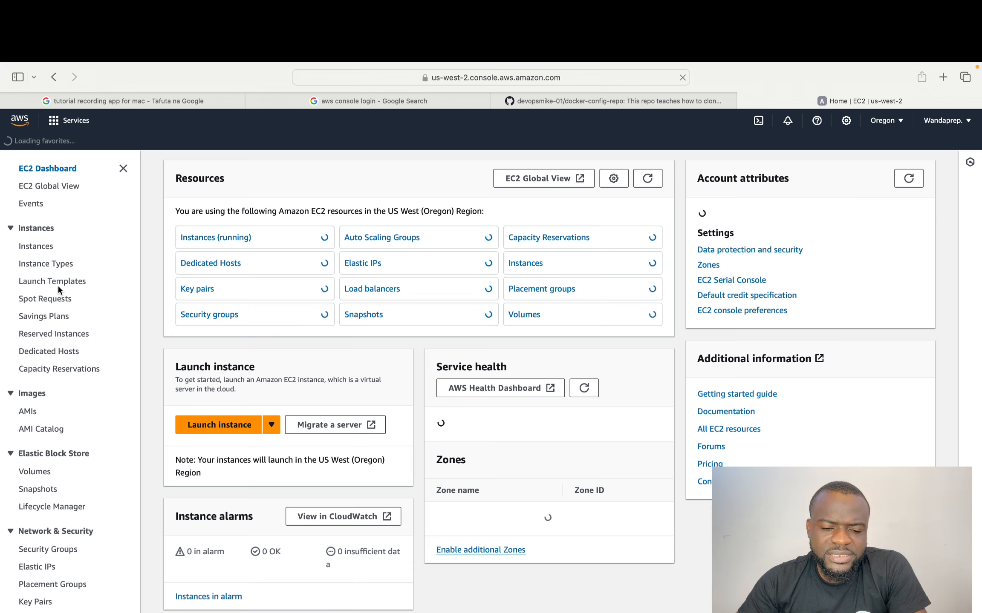
Look through the EC2 navigation categories, from Instances and Images to Network & Security, Load Balancing and Auto Scaling
{"action": "scroll", "coordinate": [46, 337], "scroll_direction": "down", "scroll_amount": 1}
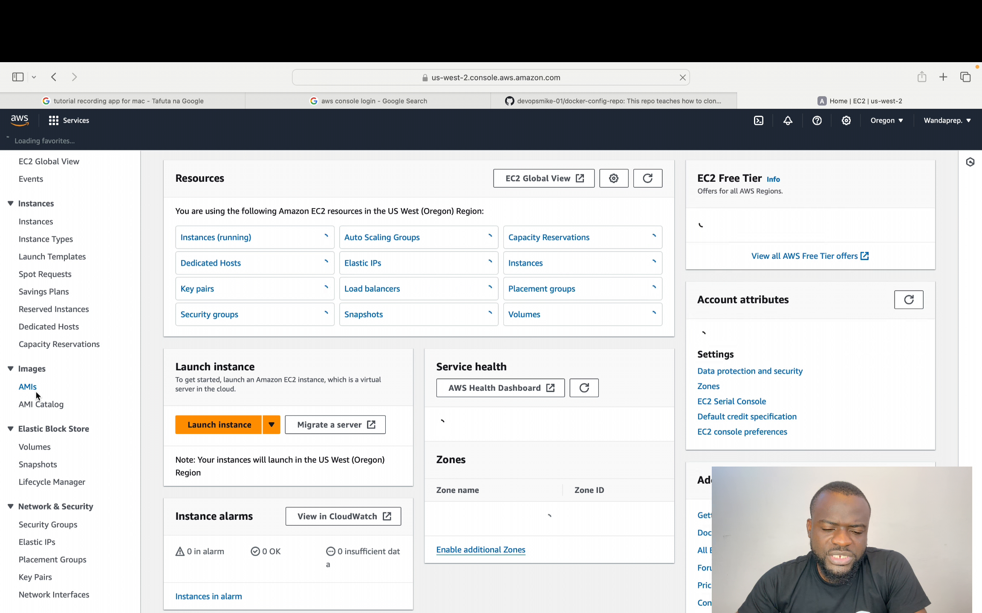
{"action": "scroll", "coordinate": [37, 441], "scroll_direction": "down", "scroll_amount": 1}
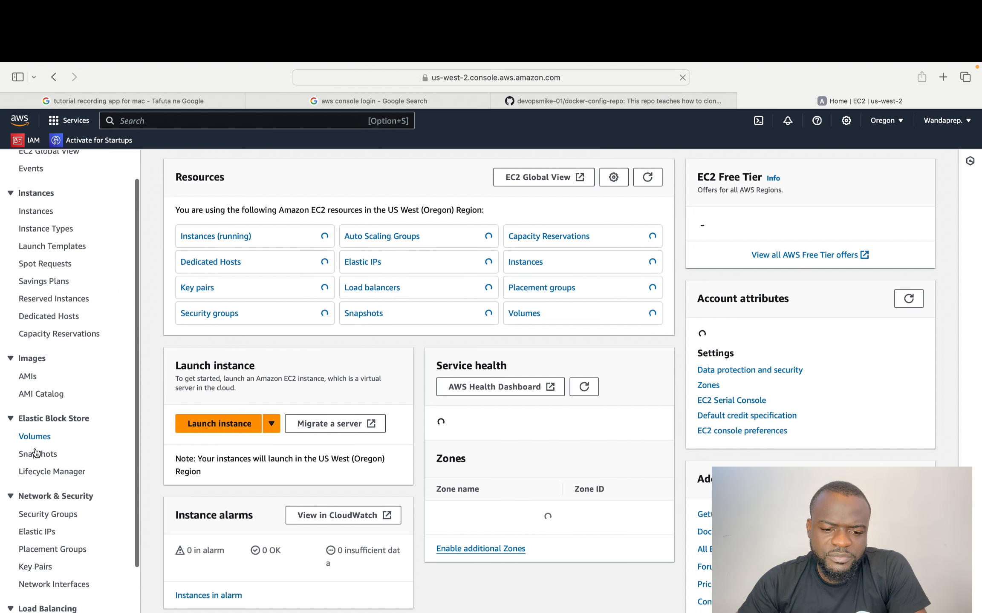
{"action": "scroll", "coordinate": [36, 447], "scroll_direction": "down", "scroll_amount": 3}
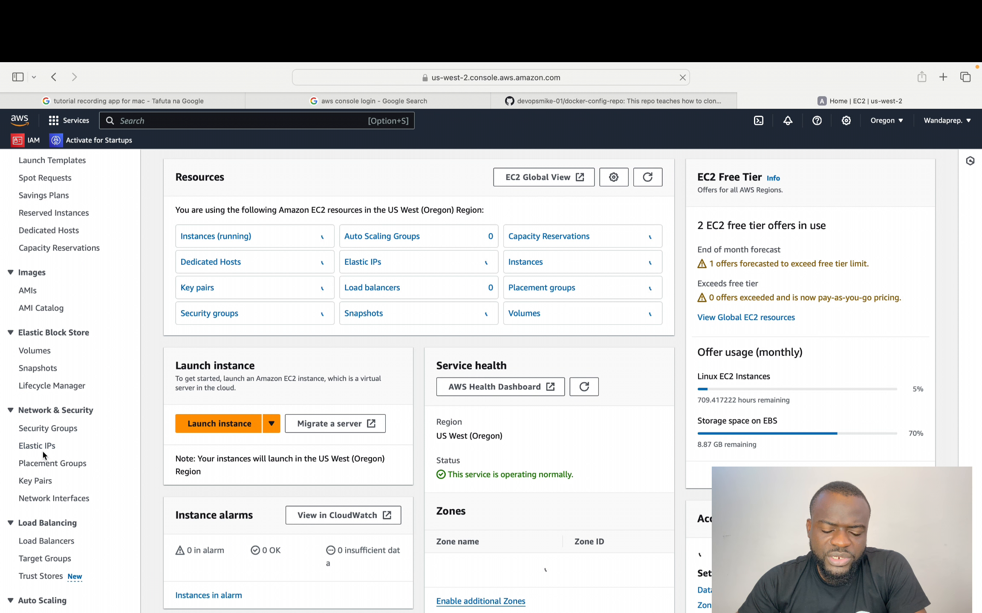
{"action": "scroll", "coordinate": [42, 479], "scroll_direction": "down", "scroll_amount": 2}
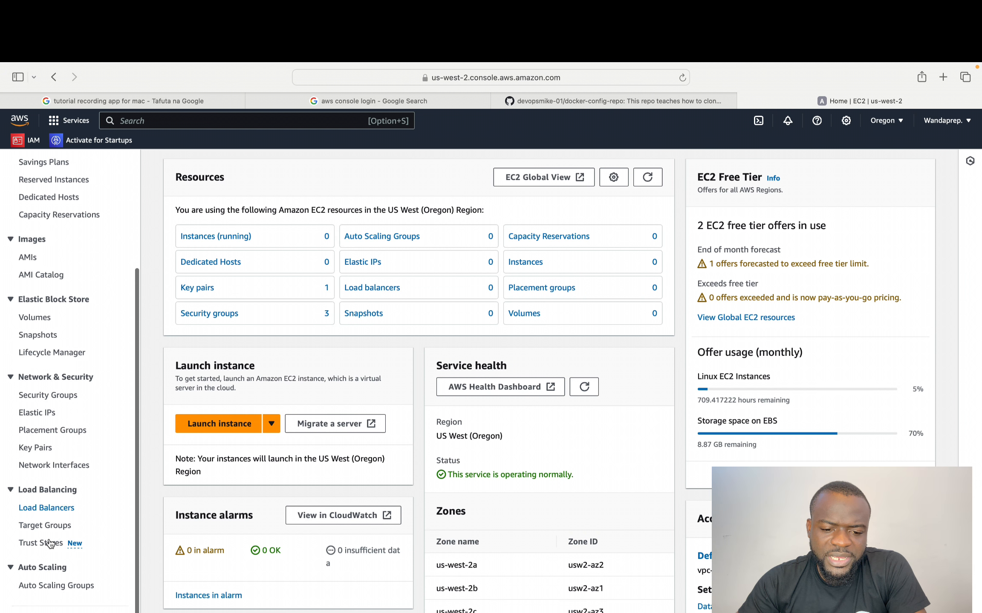
{"action": "scroll", "coordinate": [63, 415], "scroll_direction": "up", "scroll_amount": 5}
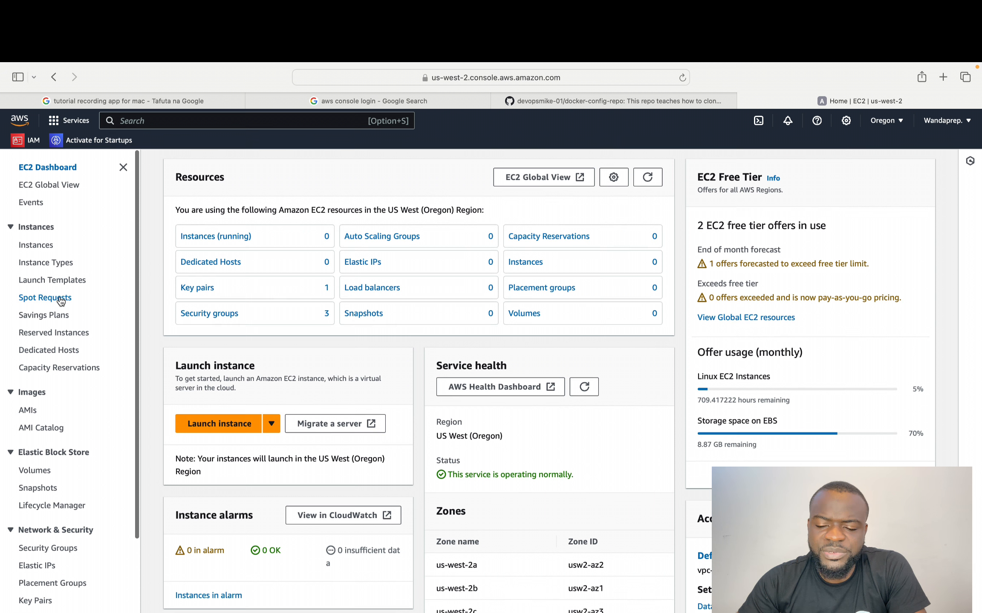
{"action": "scroll", "coordinate": [61, 301], "scroll_direction": "down", "scroll_amount": 1}
{"action": "scroll", "coordinate": [60, 297], "scroll_direction": "down", "scroll_amount": 2}
{"action": "scroll", "coordinate": [59, 296], "scroll_direction": "up", "scroll_amount": 3}
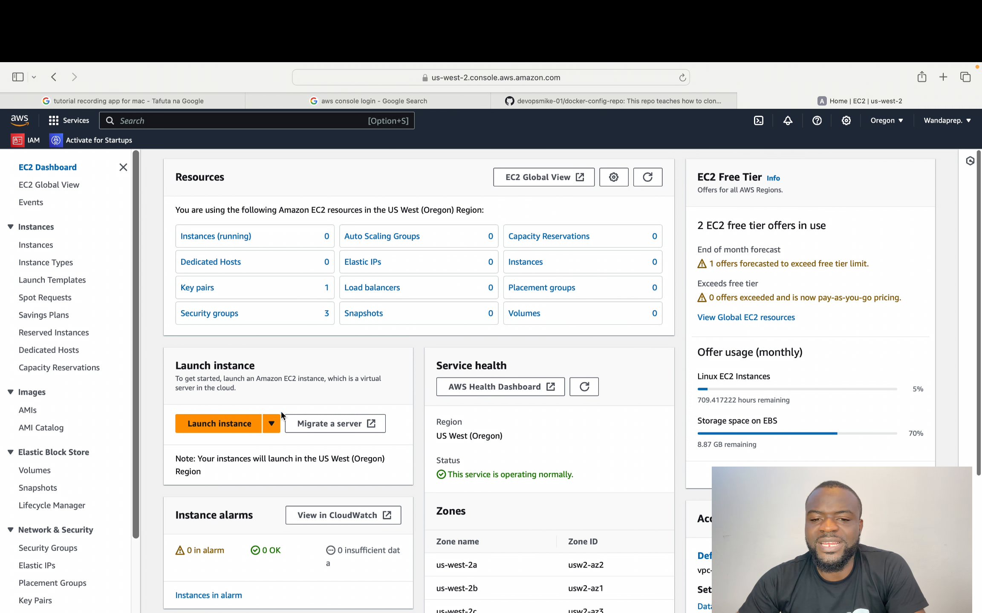
Start launching a new EC2 instance and review the list of available AWS regions without switching from US West (Oregon)
{"action": "left_click", "coordinate": [209, 427]}
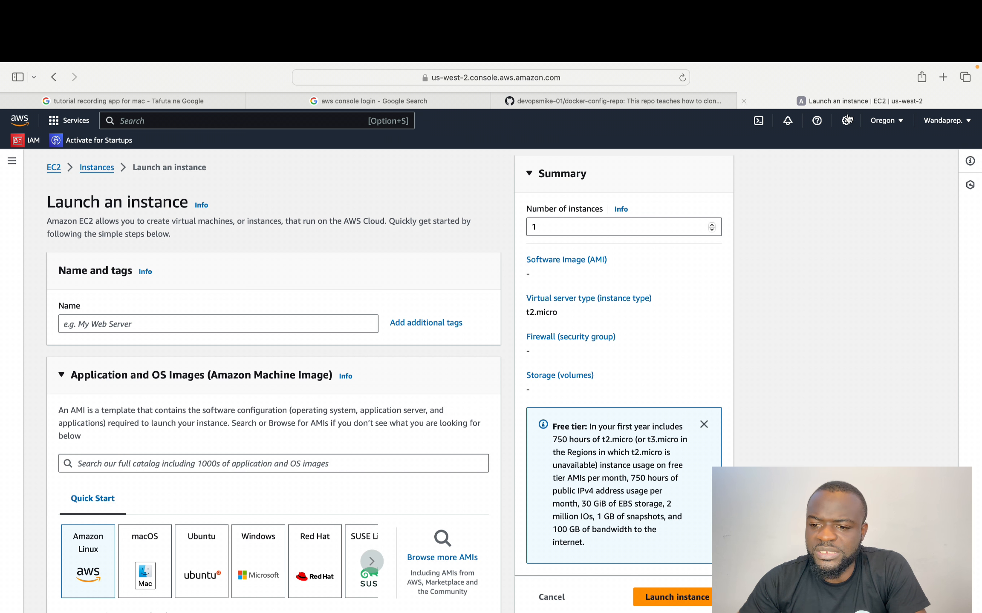
{"action": "left_click", "coordinate": [902, 128]}
{"action": "scroll", "coordinate": [819, 399], "scroll_direction": "down", "scroll_amount": 3}
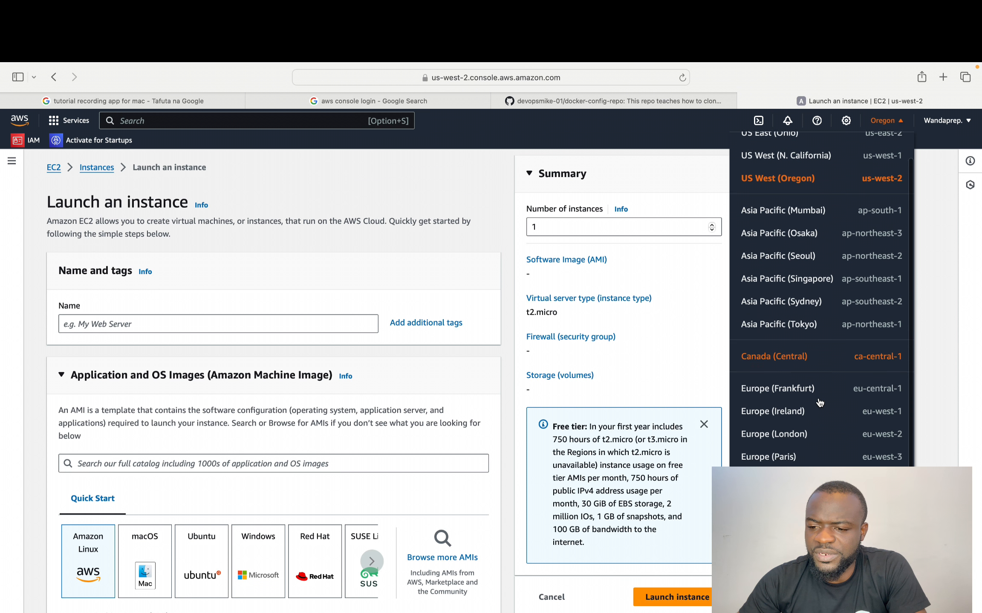
{"action": "scroll", "coordinate": [818, 402], "scroll_direction": "down", "scroll_amount": 3}
{"action": "scroll", "coordinate": [818, 383], "scroll_direction": "up", "scroll_amount": 8}
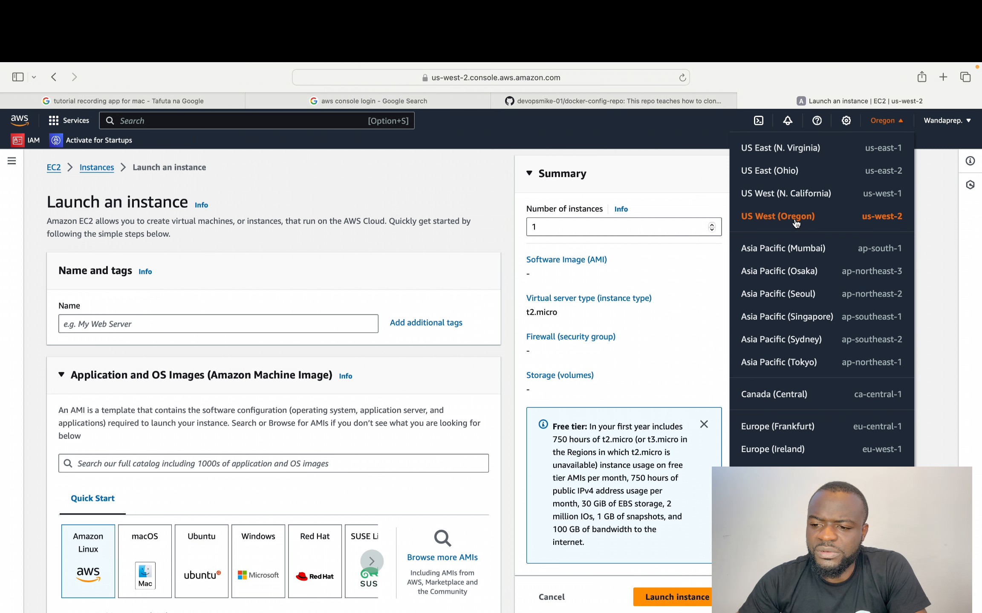
{"action": "scroll", "coordinate": [744, 442], "scroll_direction": "down", "scroll_amount": 1}
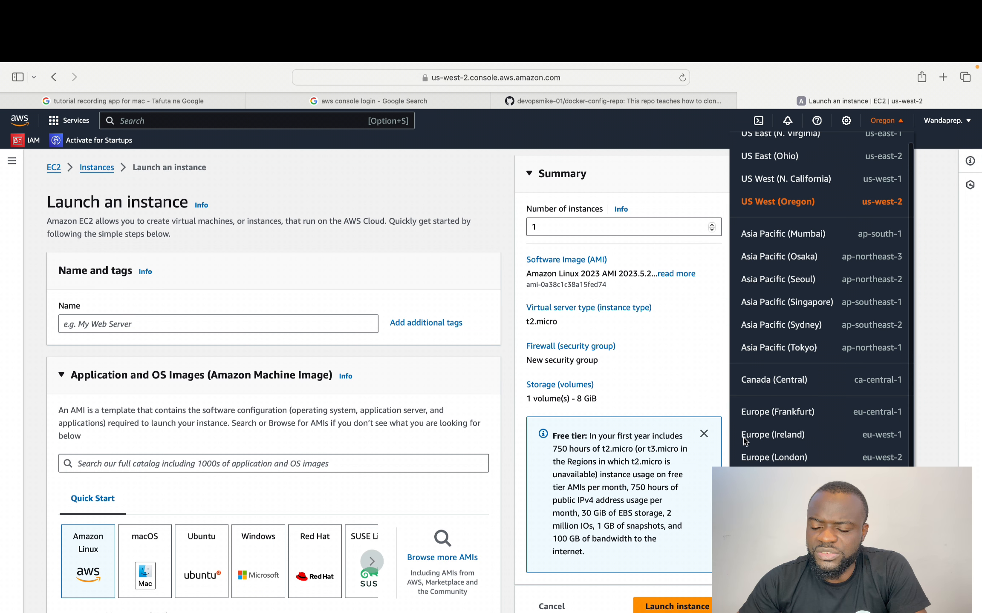
{"action": "scroll", "coordinate": [744, 442], "scroll_direction": "up", "scroll_amount": 1}
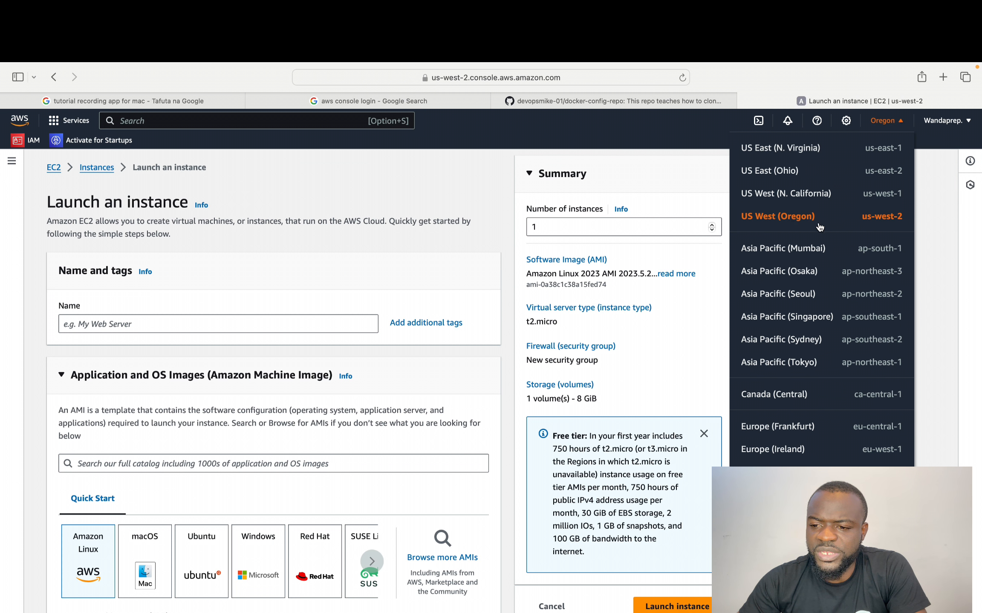
{"action": "left_click", "coordinate": [345, 223]}
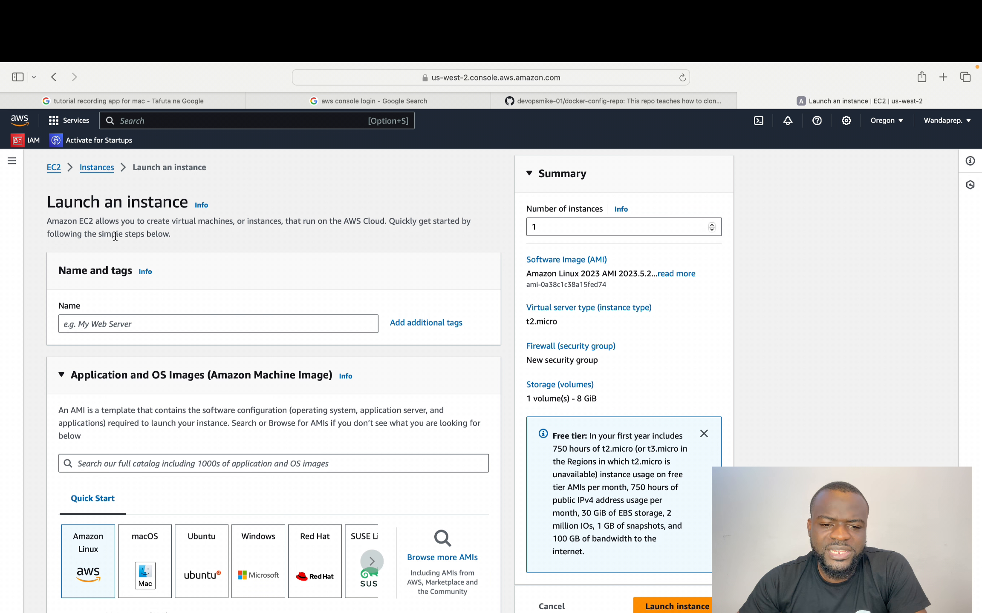
Name the new instance production-server
{"action": "scroll", "coordinate": [142, 291], "scroll_direction": "down", "scroll_amount": 15}
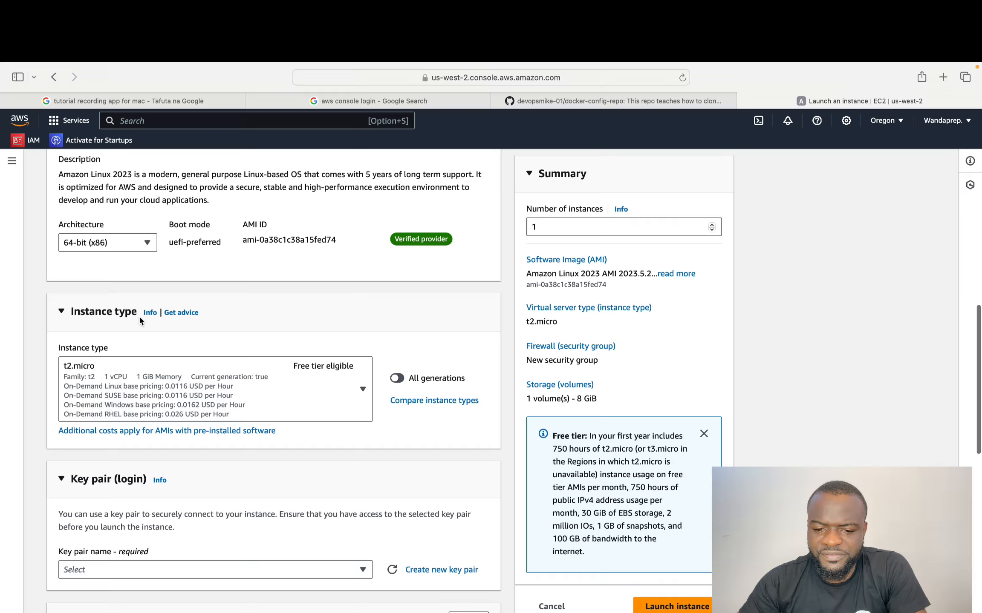
{"action": "scroll", "coordinate": [140, 321], "scroll_direction": "up", "scroll_amount": 15}
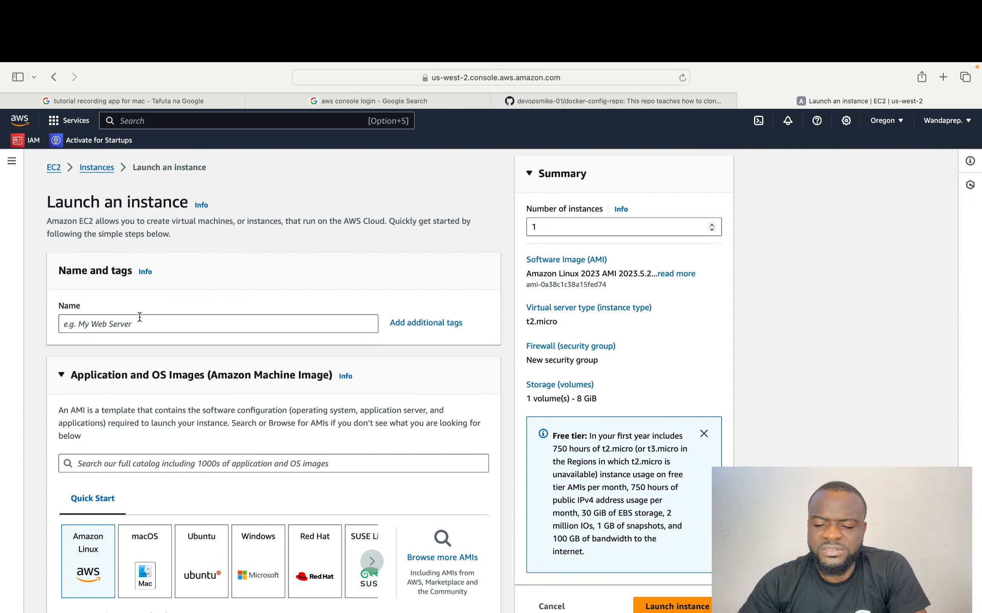
{"action": "left_click", "coordinate": [135, 326]}
{"action": "type", "text": "production-server"}
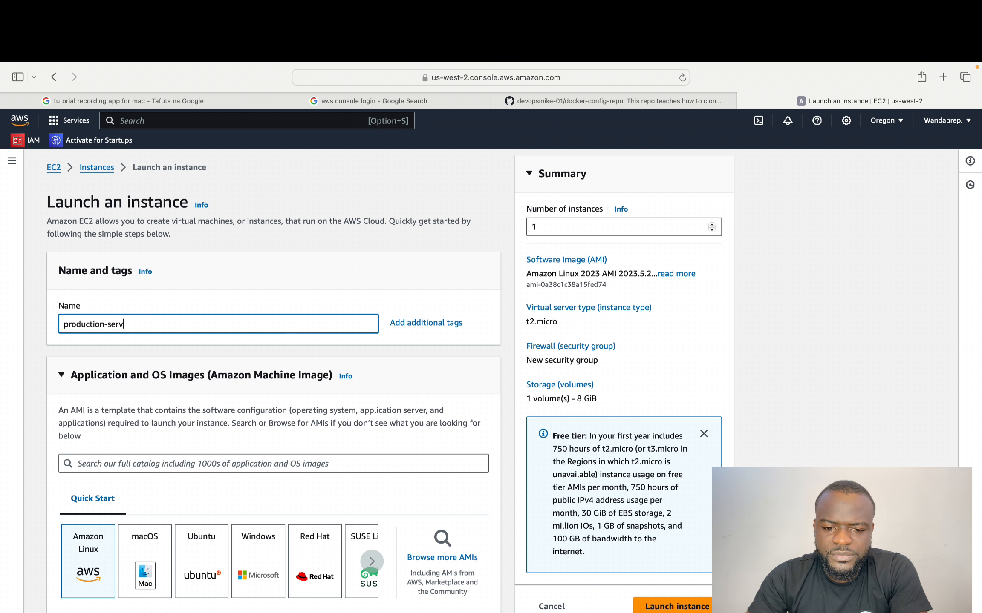
{"action": "triple_click", "coordinate": [213, 326]}
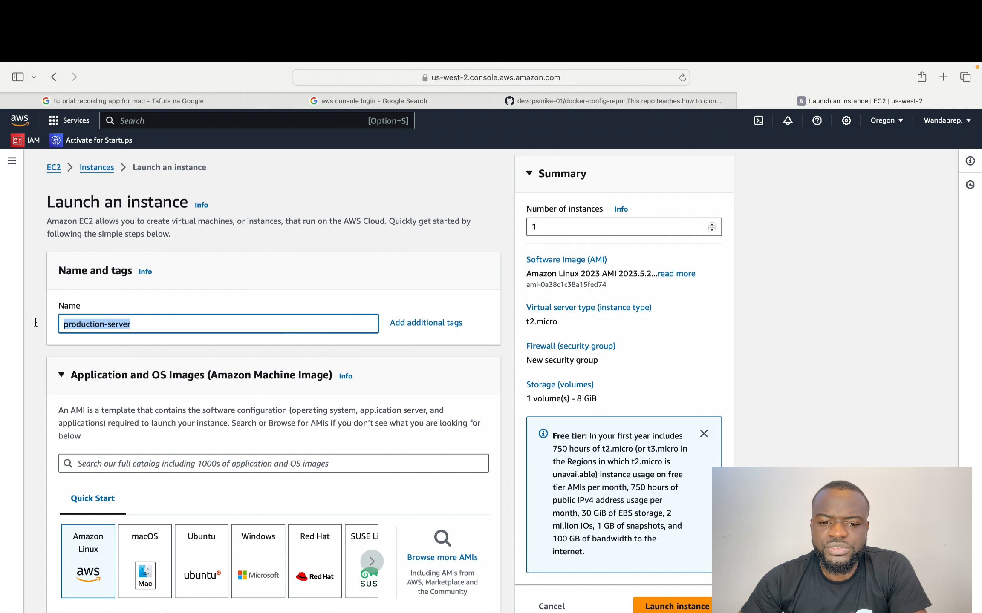
Add a second tag to the instance with the key Environment and the value Prod
{"action": "left_click", "coordinate": [405, 322]}
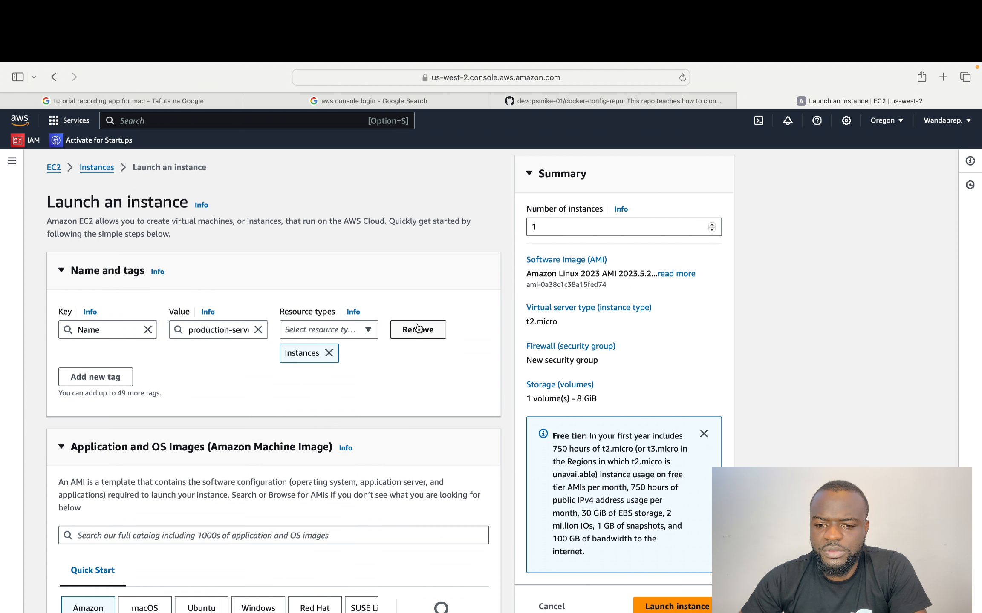
{"action": "left_click", "coordinate": [92, 378]}
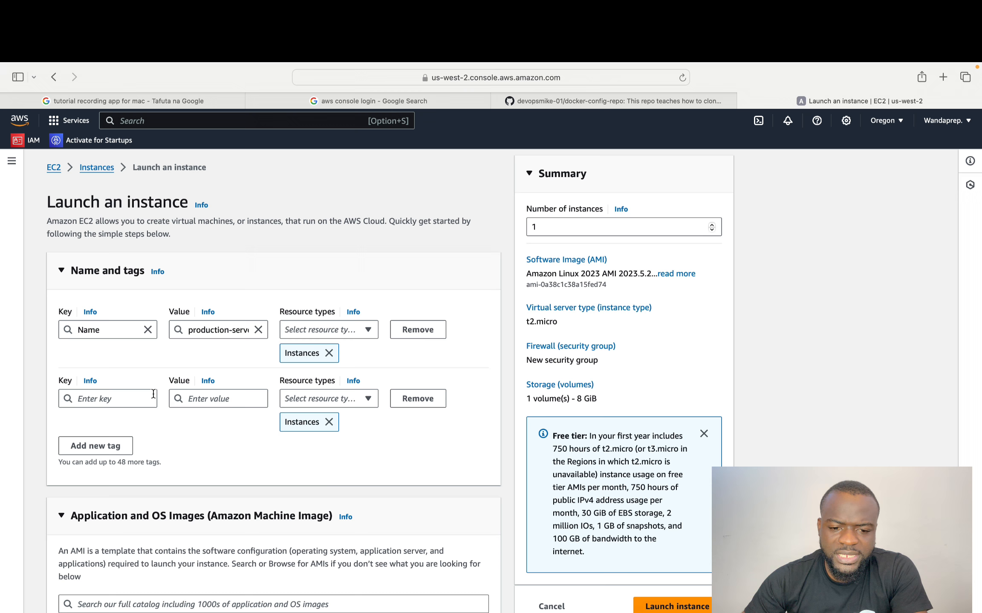
{"action": "left_click", "coordinate": [140, 397]}
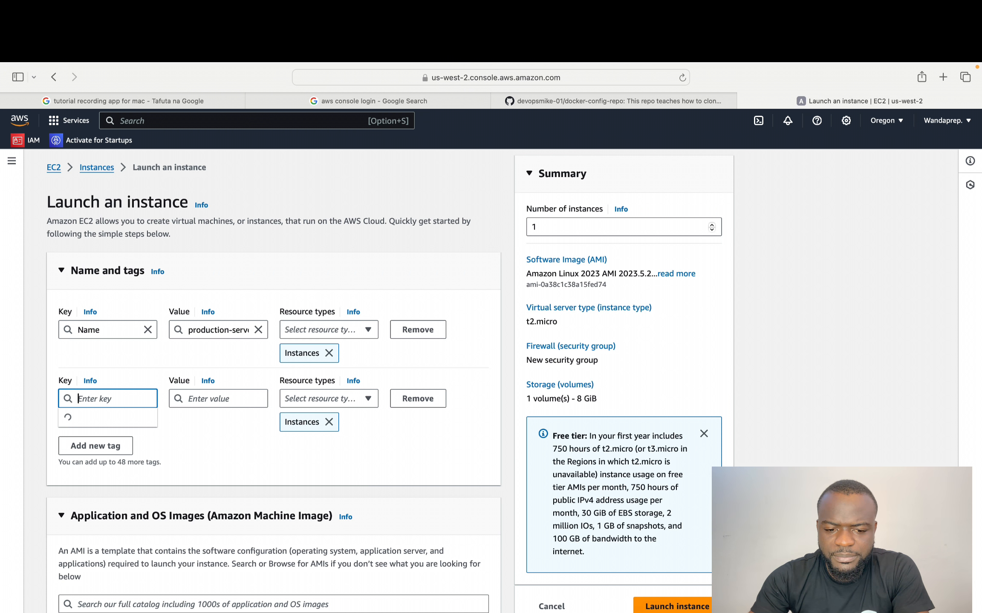
{"action": "type", "text": "En"}
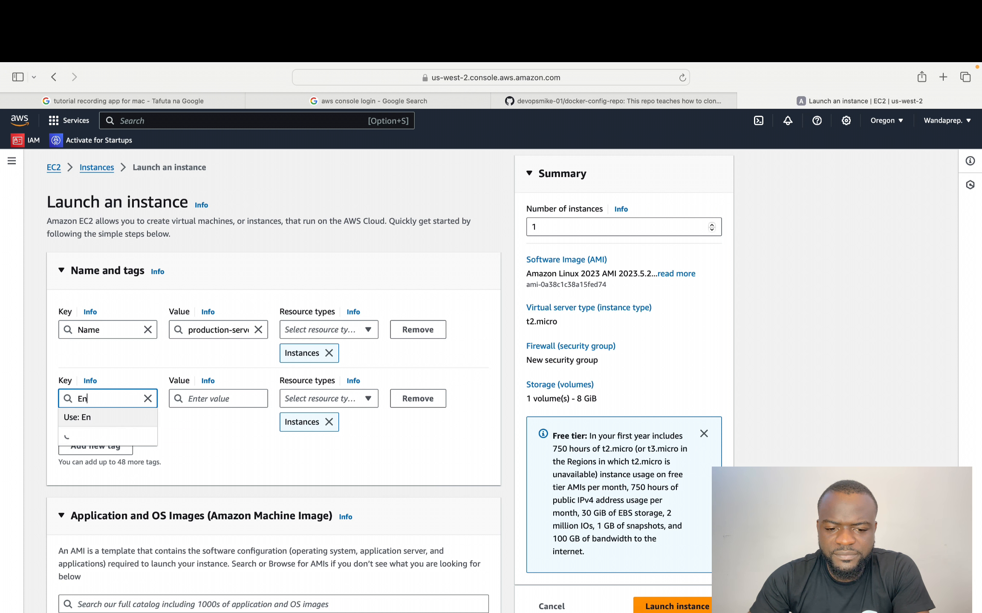
{"action": "type", "text": "virnon"}
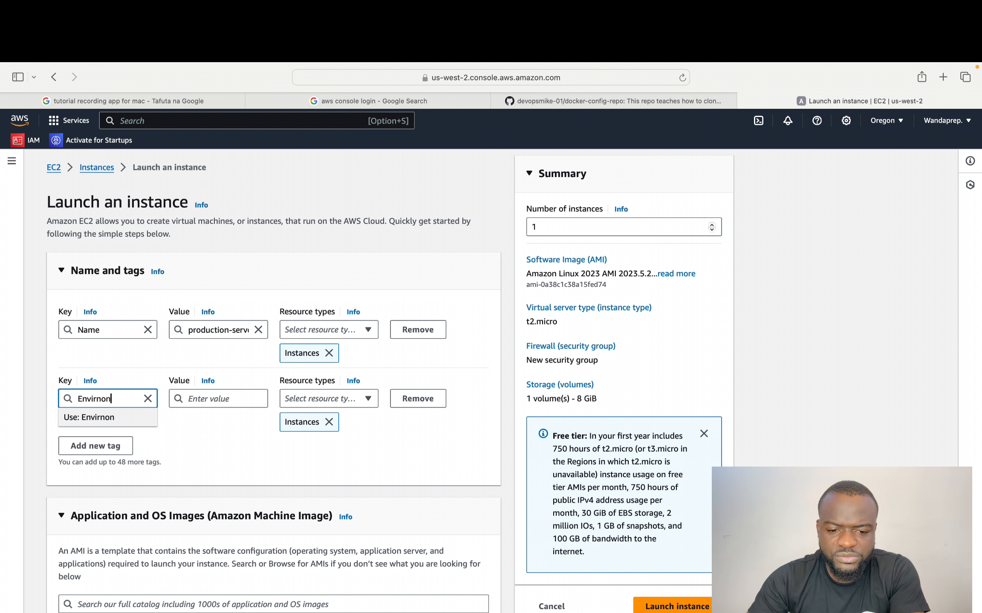
{"action": "key", "text": "BackSpace"}
{"action": "key", "text": "BackSpace"}
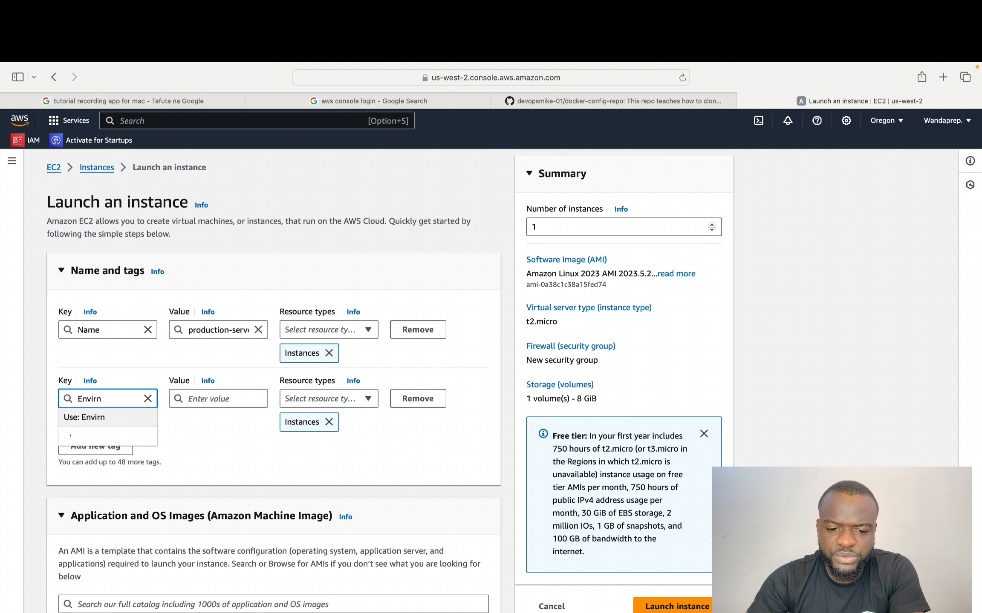
{"action": "key", "text": "BackSpace"}
{"action": "type", "text": "onment"}
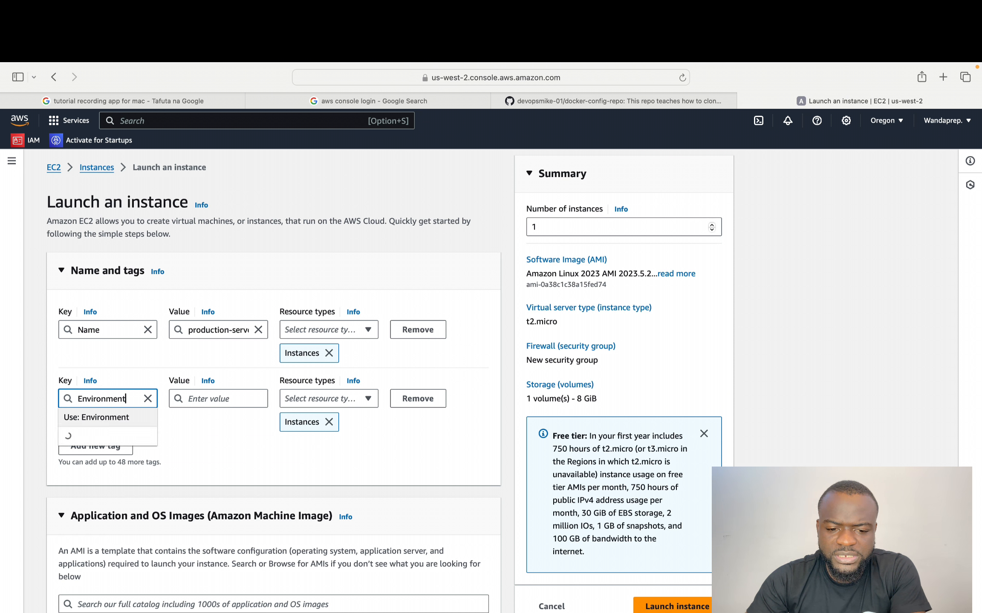
{"action": "key", "text": "Tab"}
{"action": "type", "text": "Prod"}
Examine the Application and OS Images section, including the Quick Start operating systems and the selected Amazon Machine Image
{"action": "scroll", "coordinate": [290, 453], "scroll_direction": "down", "scroll_amount": 3}
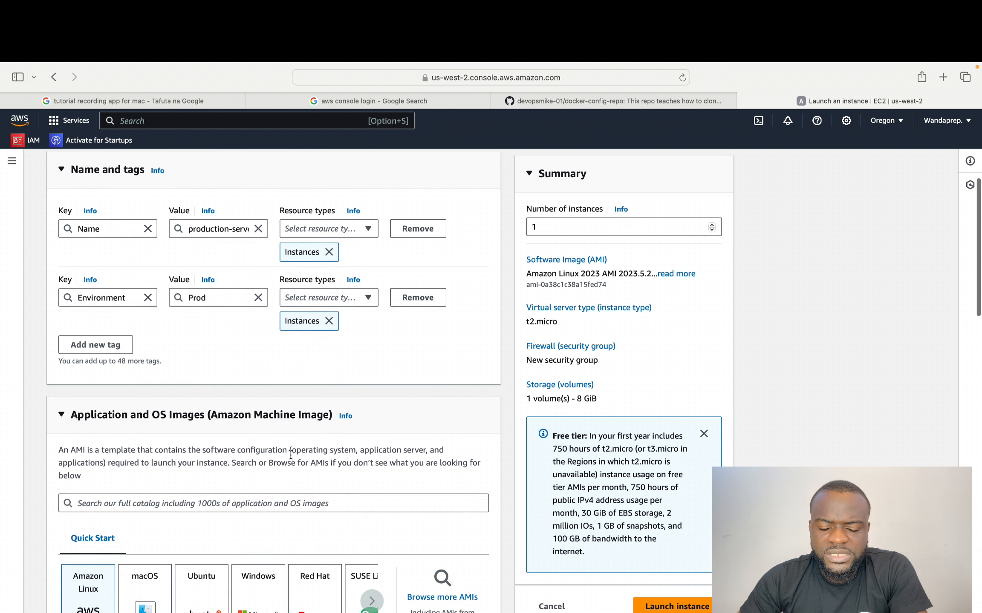
{"action": "scroll", "coordinate": [290, 455], "scroll_direction": "down", "scroll_amount": 5}
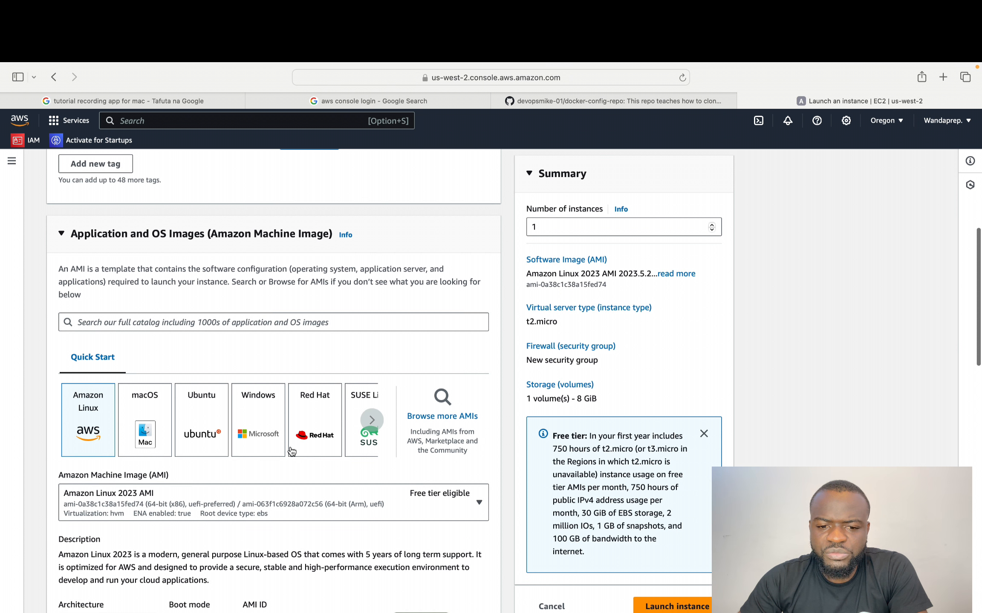
{"action": "scroll", "coordinate": [249, 426], "scroll_direction": "down", "scroll_amount": 2}
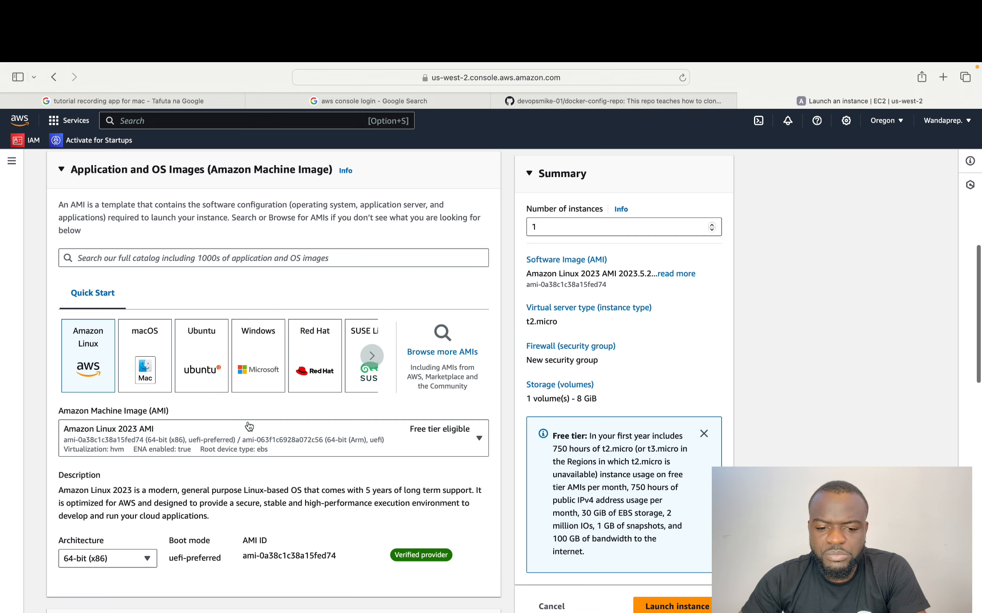
{"action": "scroll", "coordinate": [250, 426], "scroll_direction": "down", "scroll_amount": 1}
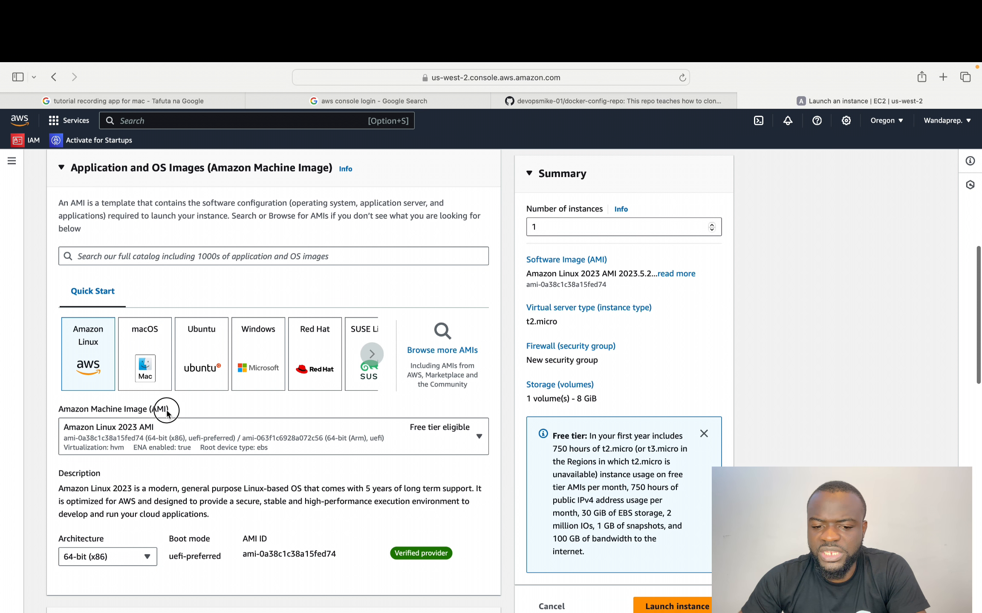
{"action": "left_click_drag", "start_coordinate": [159, 408], "coordinate": [39, 397]}
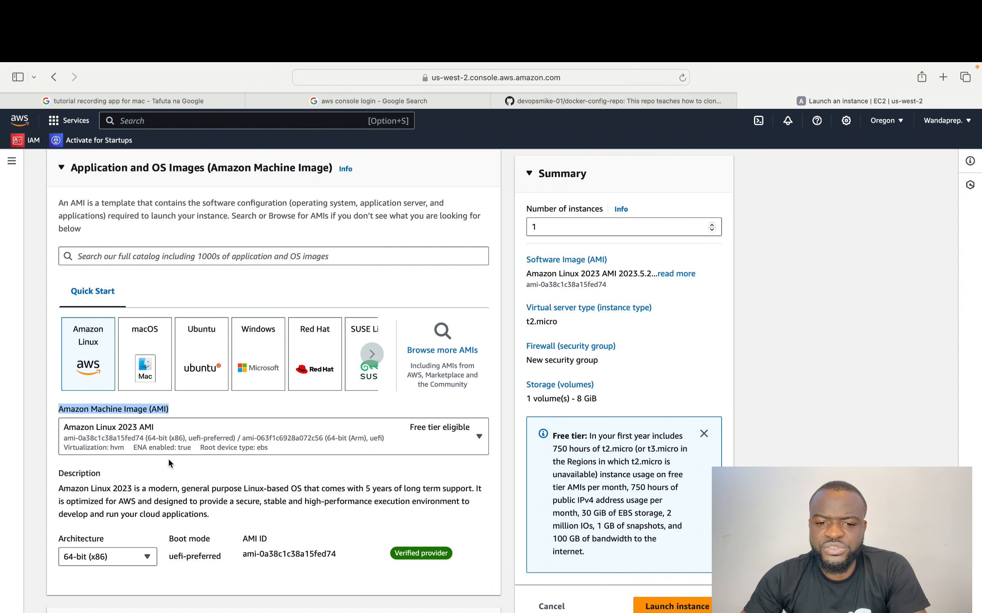
{"action": "scroll", "coordinate": [167, 457], "scroll_direction": "up", "scroll_amount": 2}
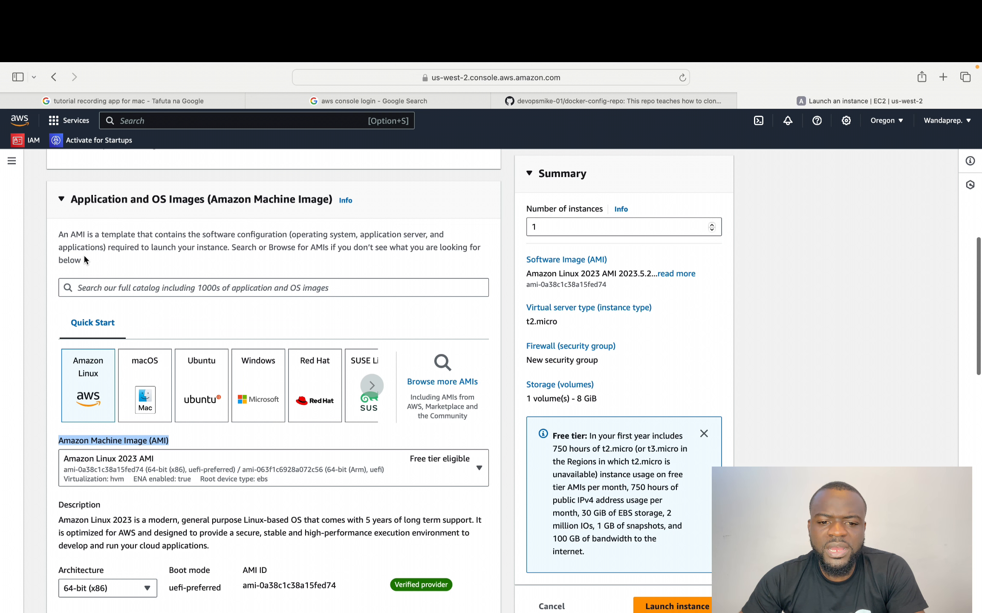
{"action": "scroll", "coordinate": [163, 359], "scroll_direction": "down", "scroll_amount": 1}
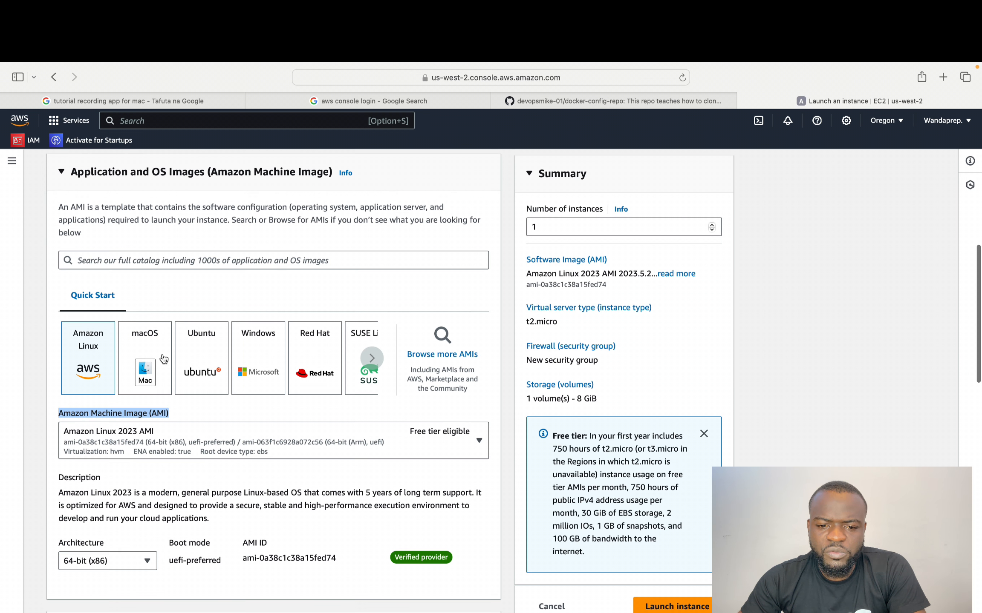
{"action": "scroll", "coordinate": [135, 303], "scroll_direction": "down", "scroll_amount": 2}
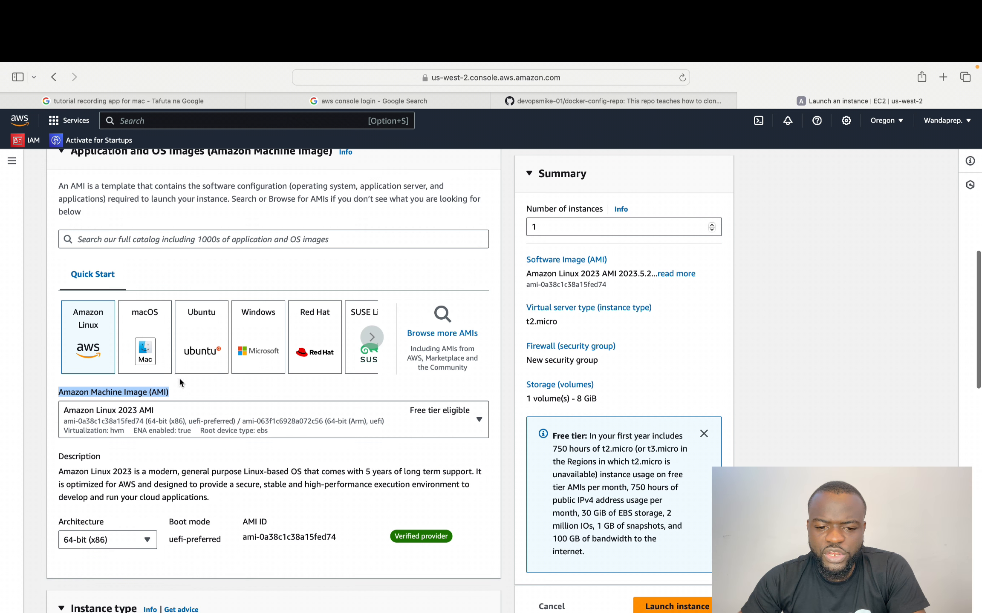
Try the macOS, Ubuntu and Windows Quick Start images in turn to compare the machine image each one offers
{"action": "left_click", "coordinate": [196, 389]}
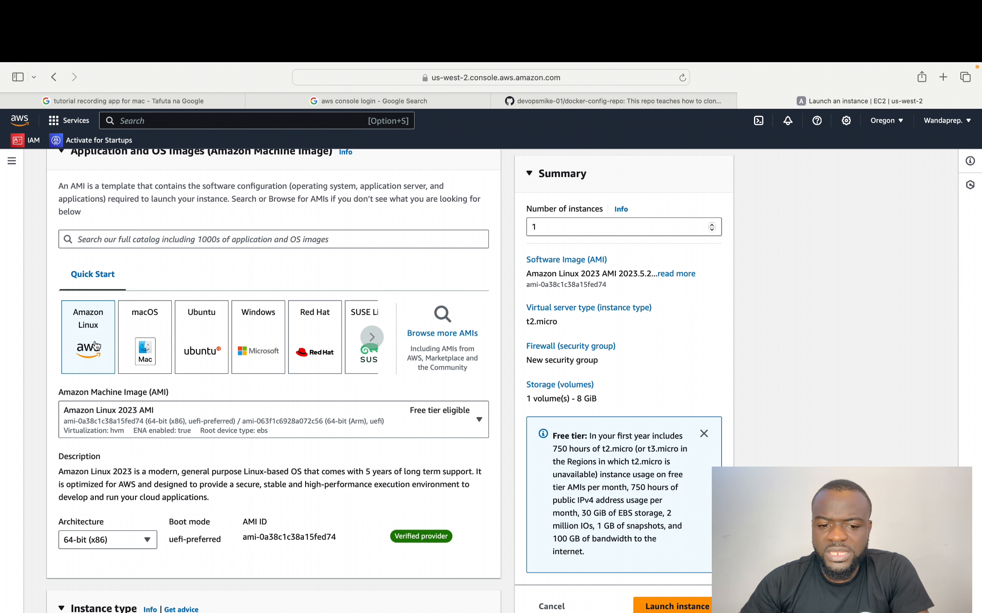
{"action": "left_click", "coordinate": [142, 337]}
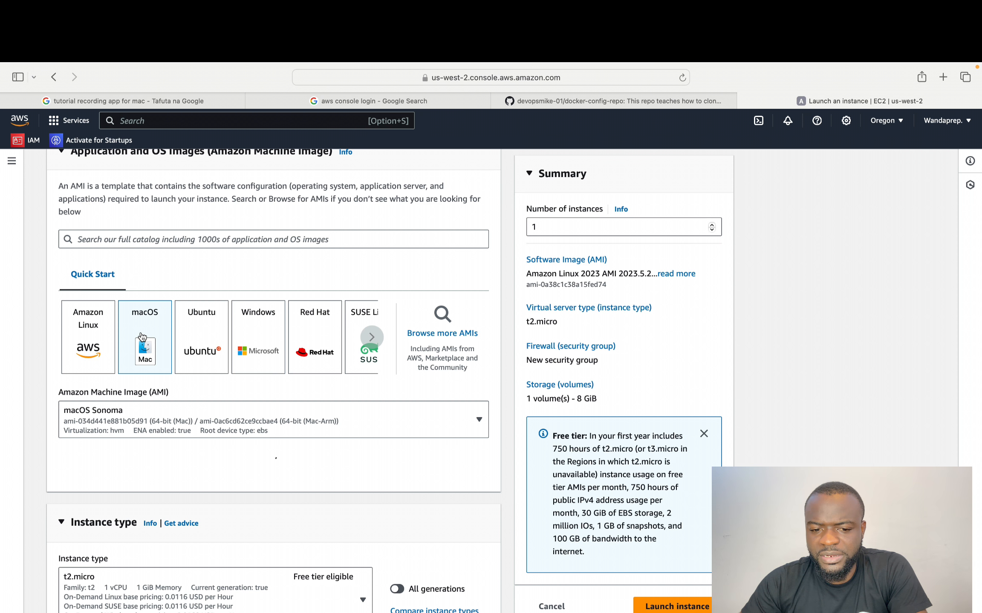
{"action": "left_click", "coordinate": [200, 338]}
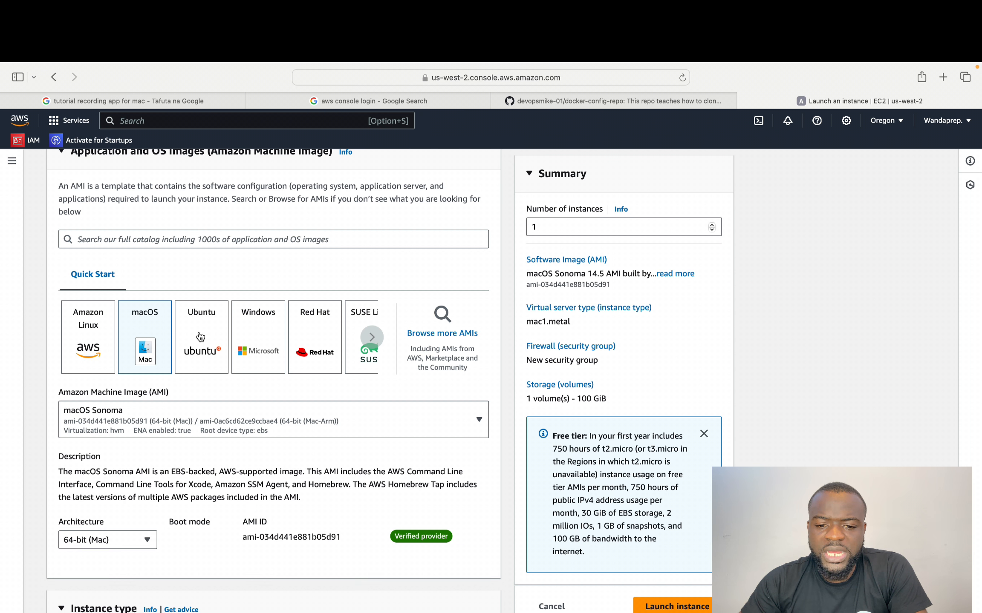
{"action": "left_click", "coordinate": [267, 340]}
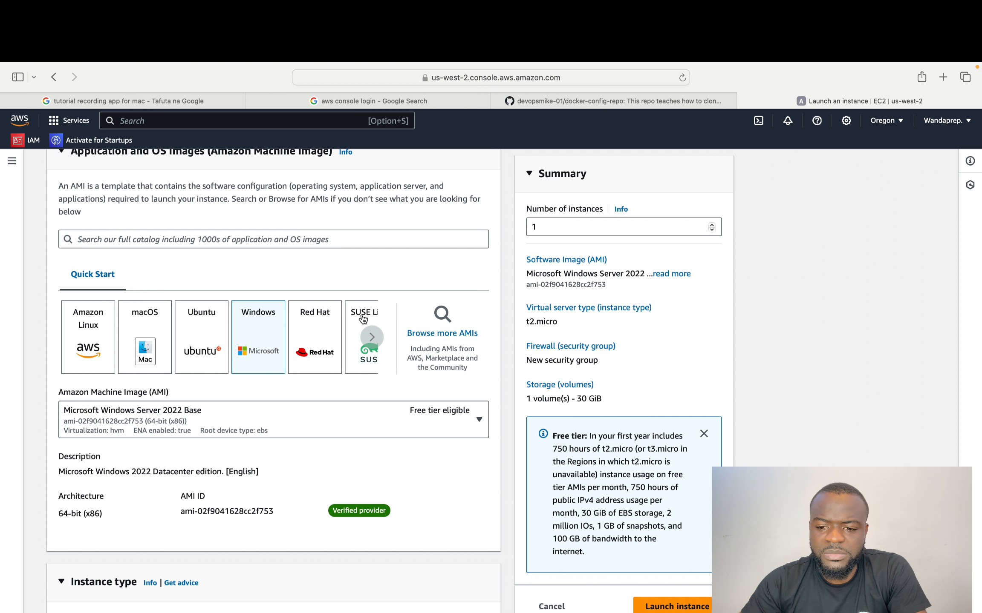
Browse the full AMI catalog, examining the Quick Start AMIs and the AMIs created by this account
{"action": "left_click", "coordinate": [445, 336]}
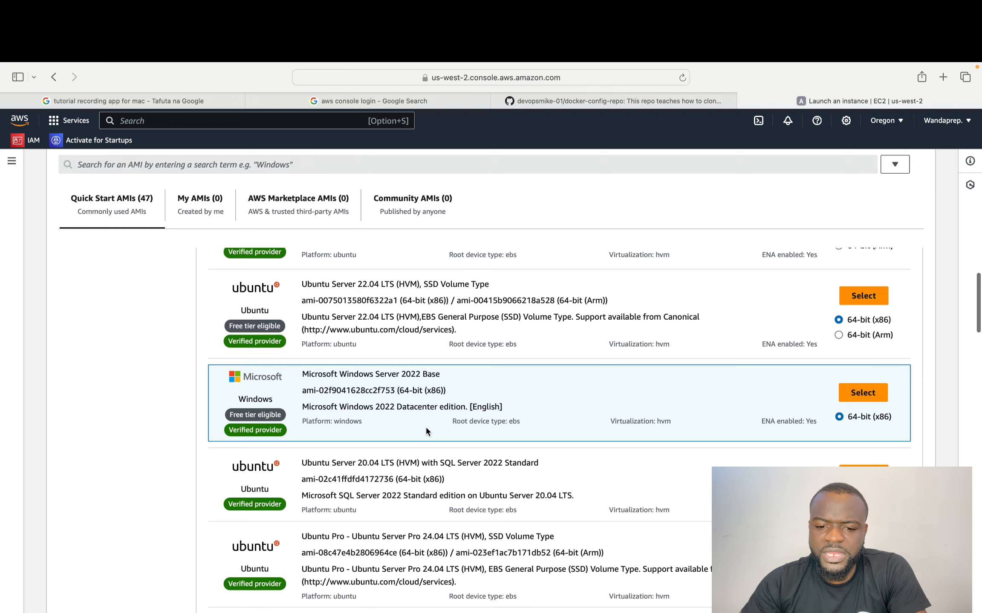
{"action": "scroll", "coordinate": [425, 426], "scroll_direction": "down", "scroll_amount": 10}
{"action": "scroll", "coordinate": [424, 426], "scroll_direction": "up", "scroll_amount": 14}
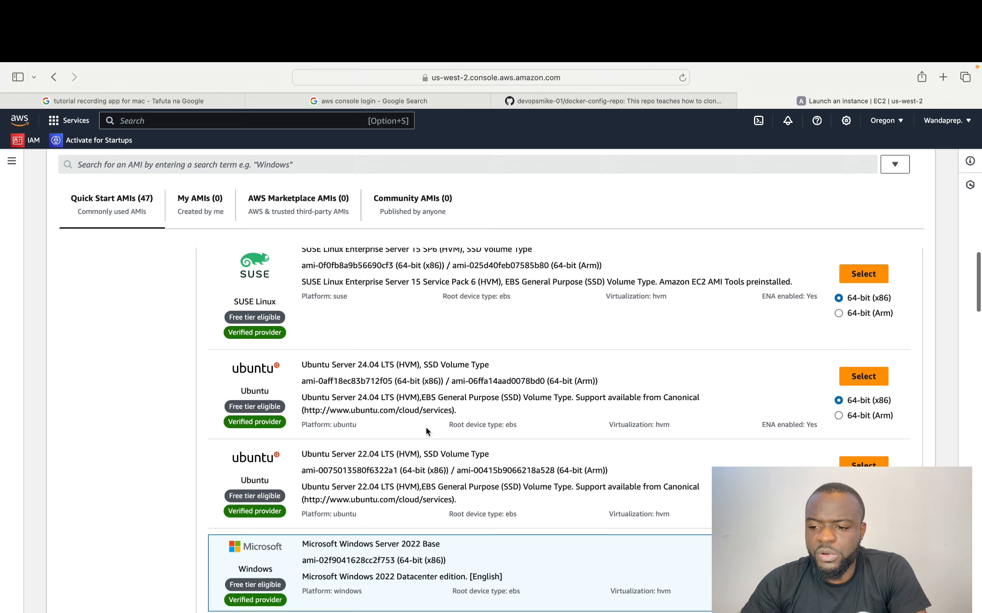
{"action": "scroll", "coordinate": [426, 431], "scroll_direction": "up", "scroll_amount": 1}
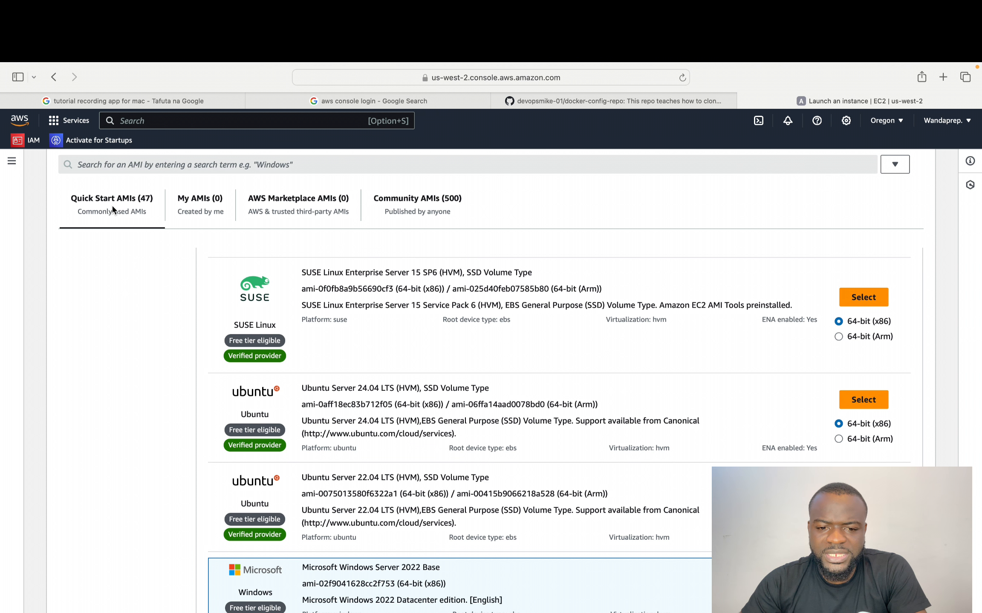
{"action": "left_click", "coordinate": [209, 199]}
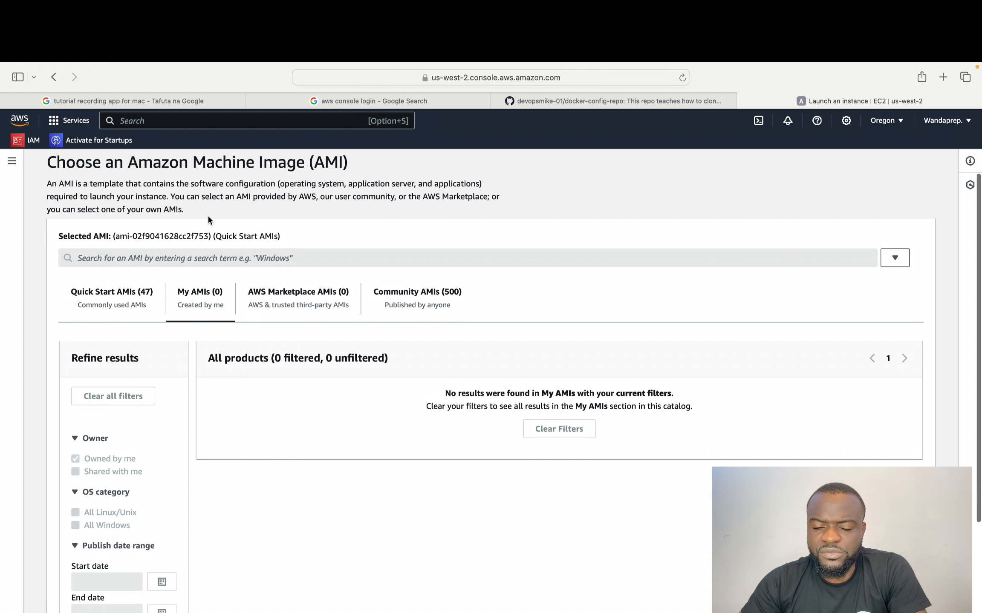
{"action": "scroll", "coordinate": [276, 500], "scroll_direction": "down", "scroll_amount": 1}
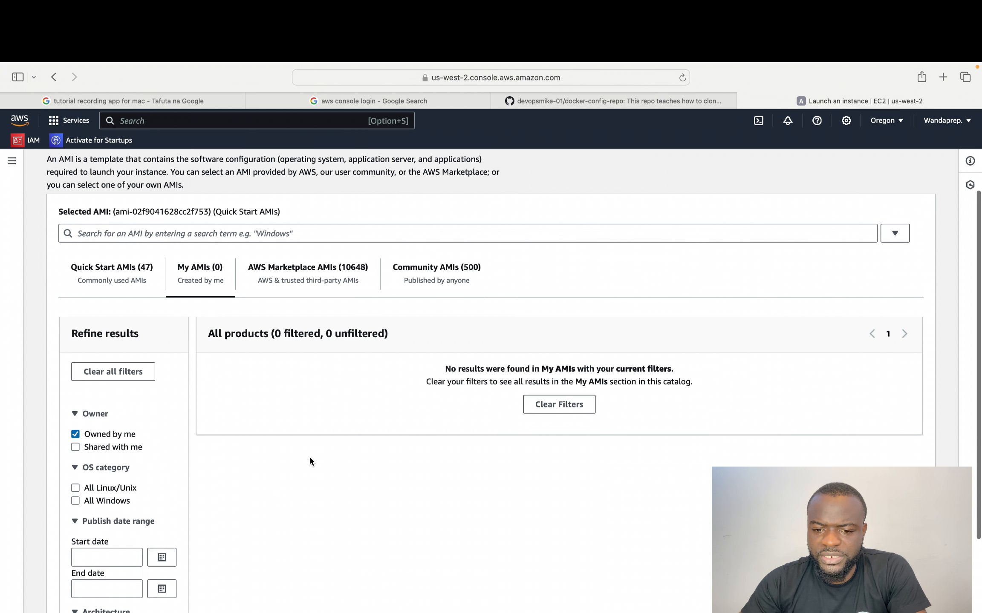
Examine the AWS Marketplace AMIs, including the listed products and the publisher and pricing model filters
{"action": "left_click", "coordinate": [309, 273]}
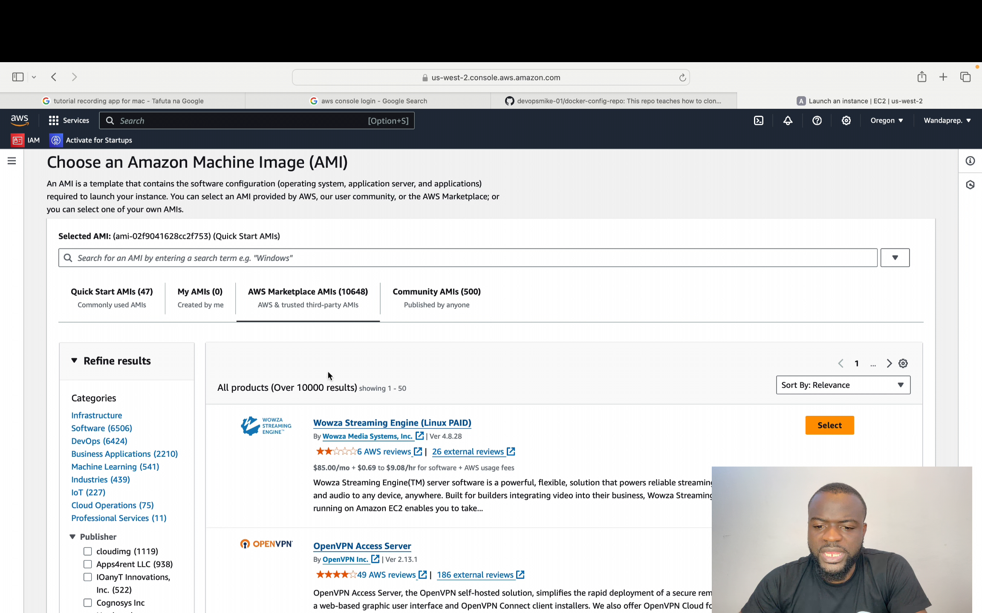
{"action": "scroll", "coordinate": [264, 370], "scroll_direction": "down", "scroll_amount": 5}
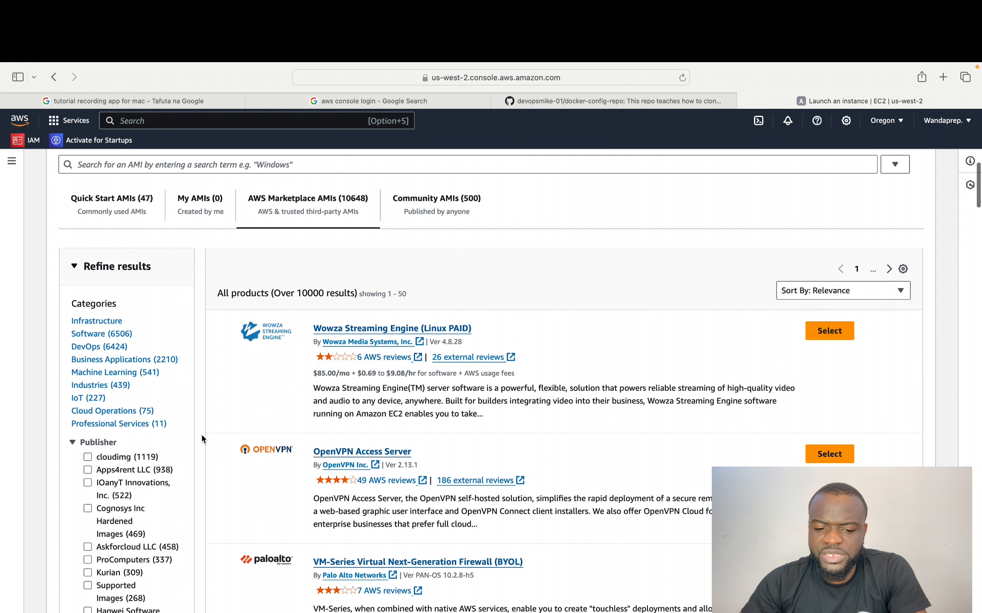
{"action": "scroll", "coordinate": [116, 455], "scroll_direction": "down", "scroll_amount": 10}
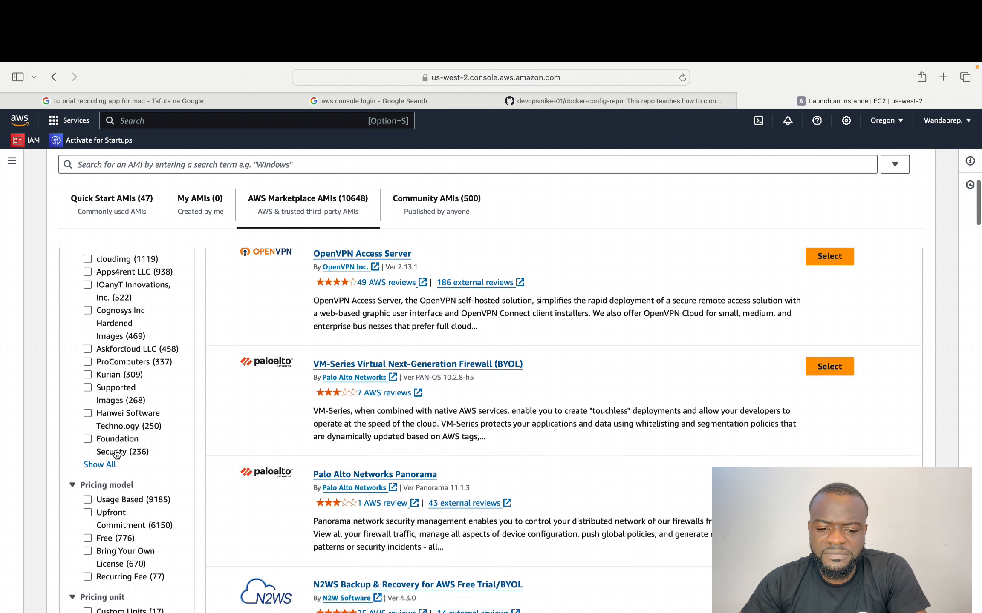
{"action": "scroll", "coordinate": [116, 454], "scroll_direction": "down", "scroll_amount": 15}
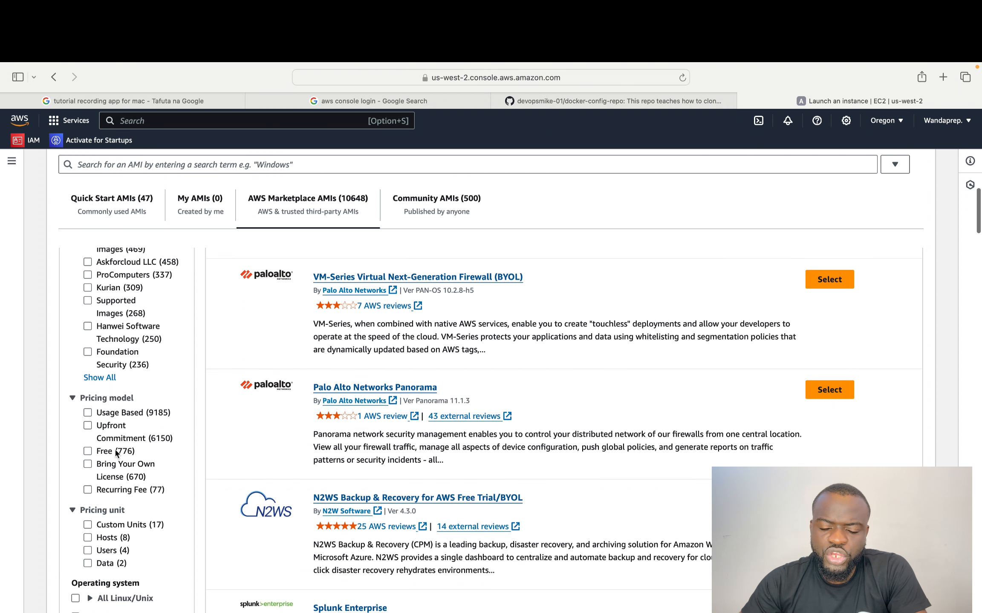
{"action": "scroll", "coordinate": [414, 490], "scroll_direction": "up", "scroll_amount": 20}
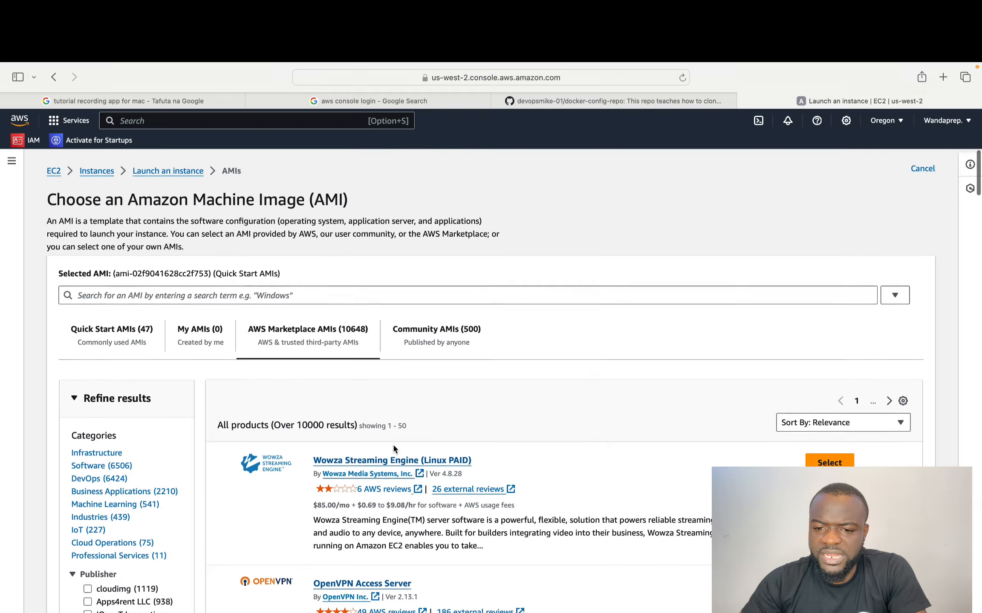
Examine the Community AMIs and their filters, and return to the instance launch form without selecting an AMI
{"action": "left_click", "coordinate": [462, 332]}
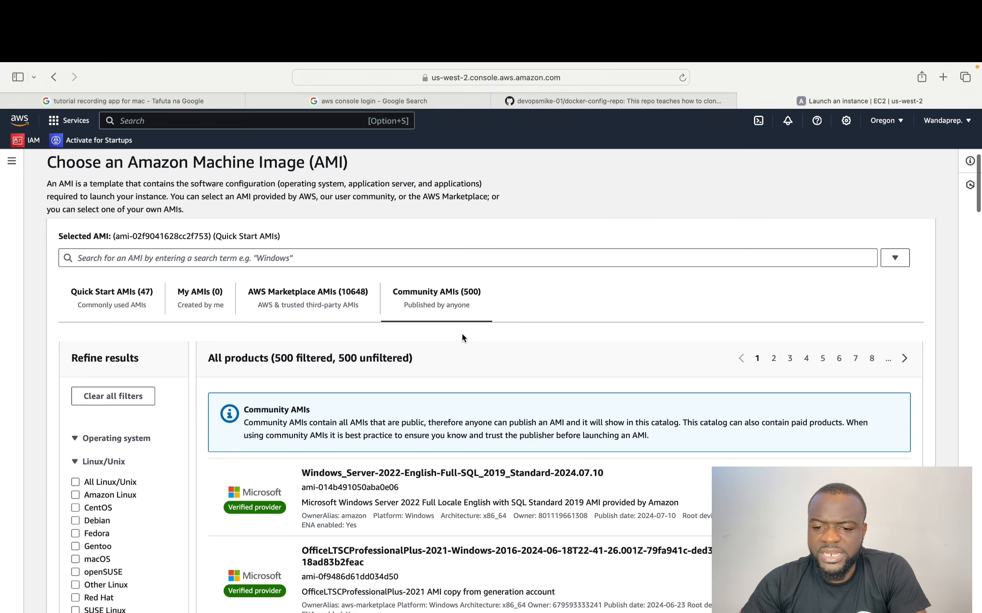
{"action": "scroll", "coordinate": [456, 503], "scroll_direction": "down", "scroll_amount": 10}
{"action": "scroll", "coordinate": [456, 503], "scroll_direction": "up", "scroll_amount": 10}
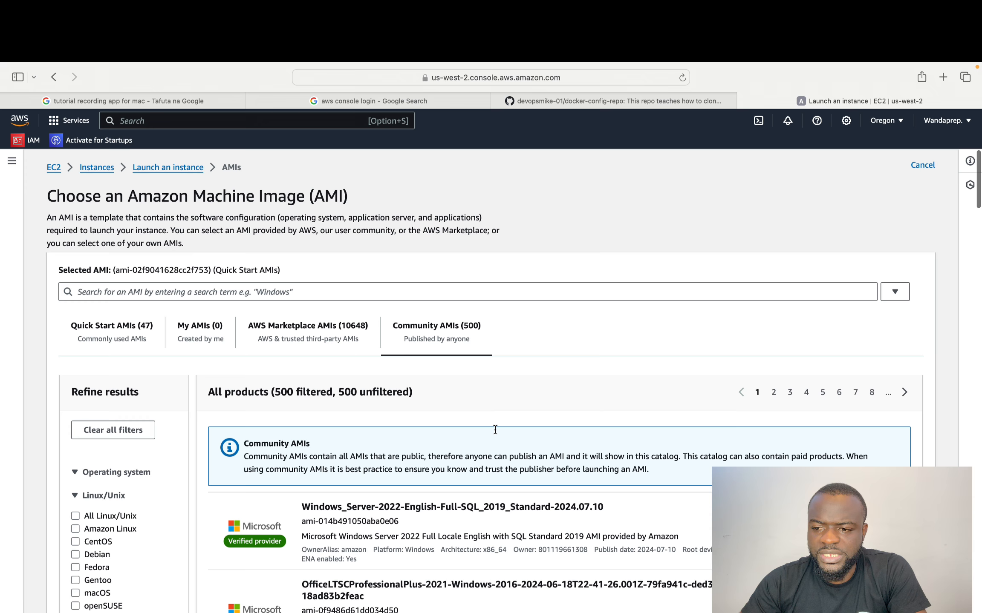
{"action": "scroll", "coordinate": [739, 318], "scroll_direction": "down", "scroll_amount": 15}
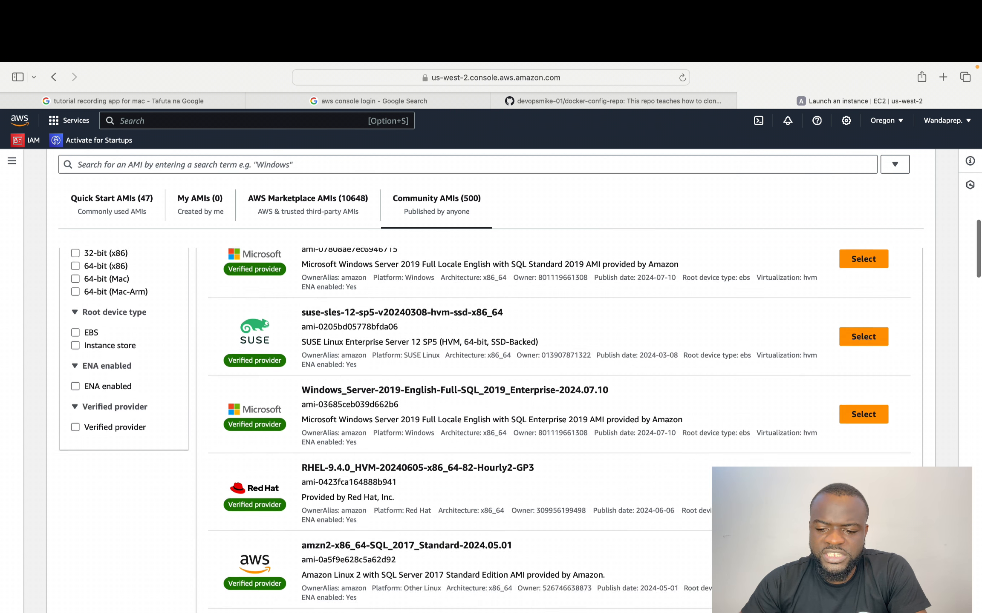
{"action": "scroll", "coordinate": [855, 391], "scroll_direction": "up", "scroll_amount": 15}
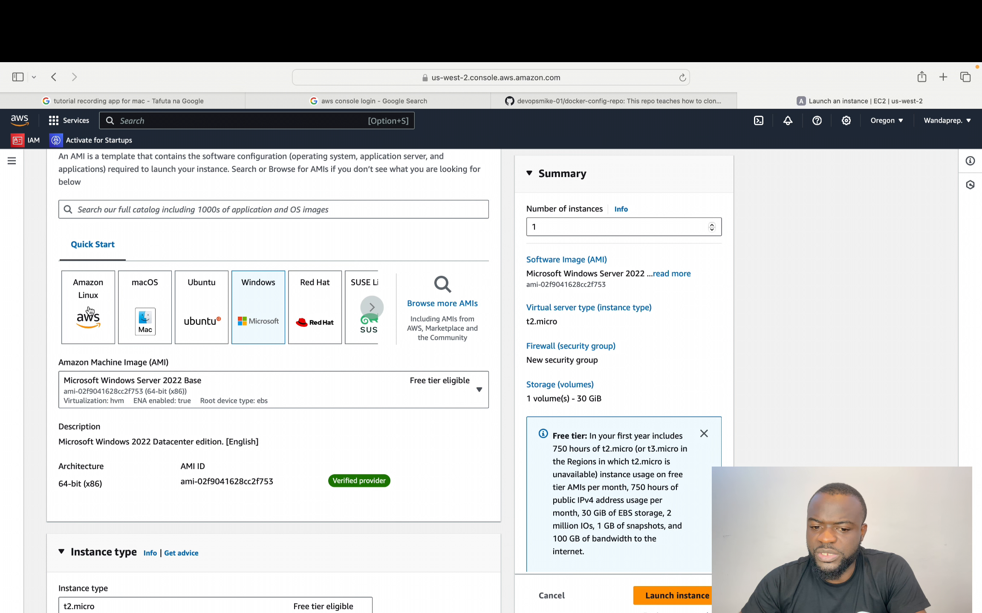
Choose Amazon Linux with the Amazon Linux 2 AMI (HVM) - Kernel 5.10, SSD Volume Type as the machine image
{"action": "left_click", "coordinate": [90, 304]}
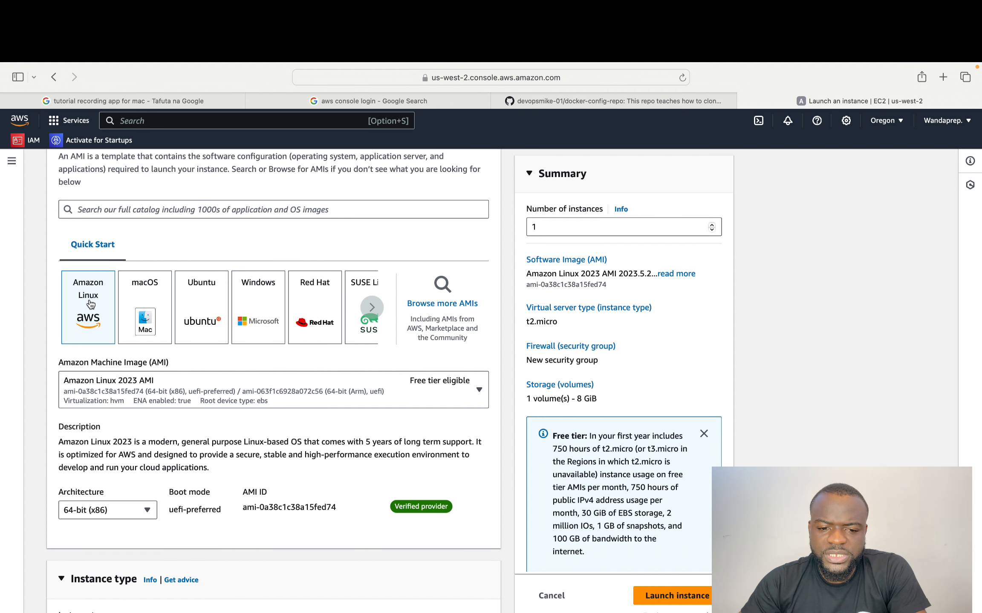
{"action": "scroll", "coordinate": [110, 385], "scroll_direction": "down", "scroll_amount": 2}
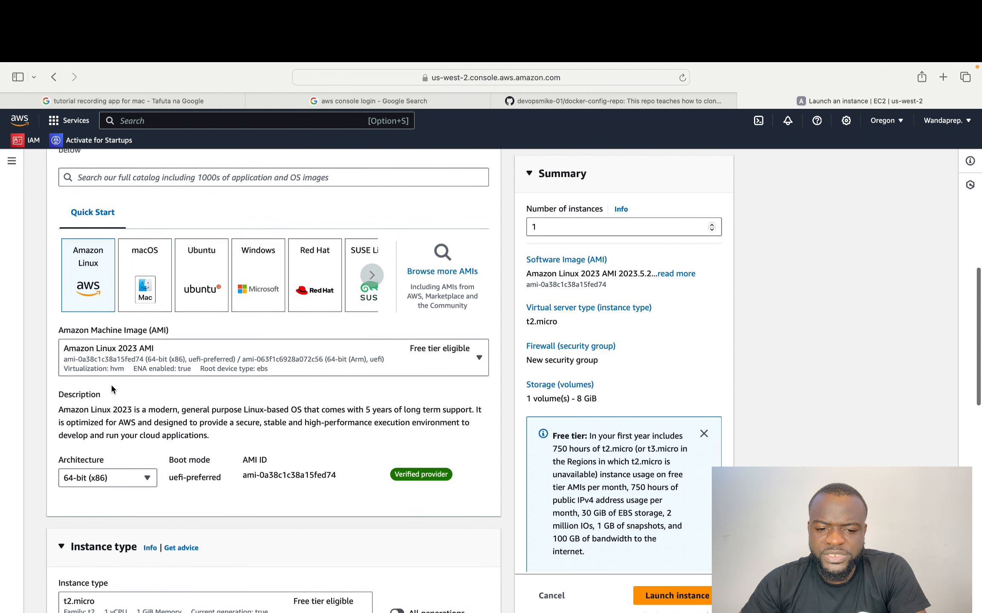
{"action": "left_click", "coordinate": [360, 332]}
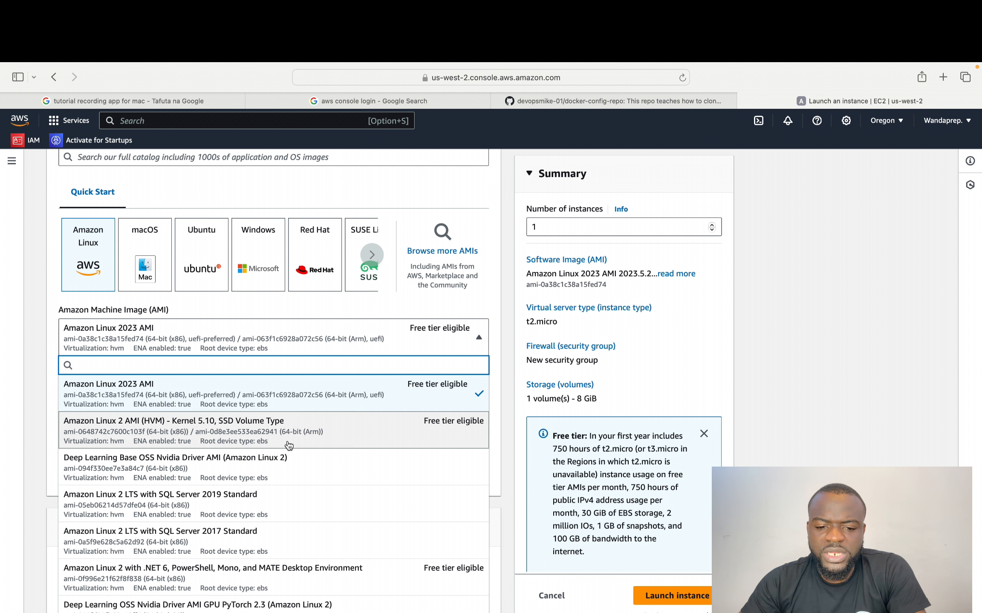
{"action": "left_click", "coordinate": [343, 427]}
{"action": "scroll", "coordinate": [342, 420], "scroll_direction": "down", "scroll_amount": 1}
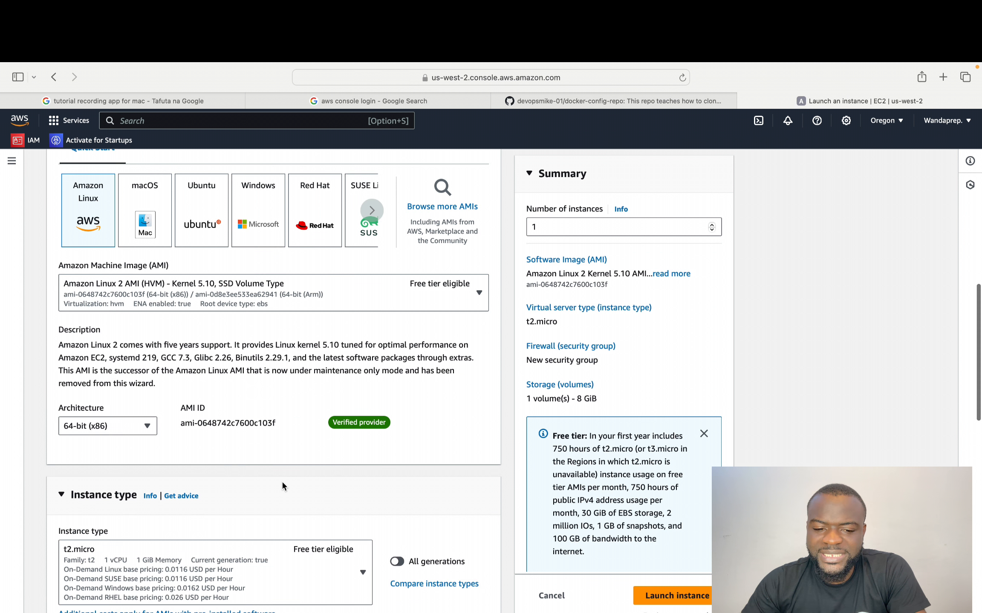
Review the available instance types with their memory and pricing, and select t2.micro
{"action": "scroll", "coordinate": [284, 553], "scroll_direction": "down", "scroll_amount": 2}
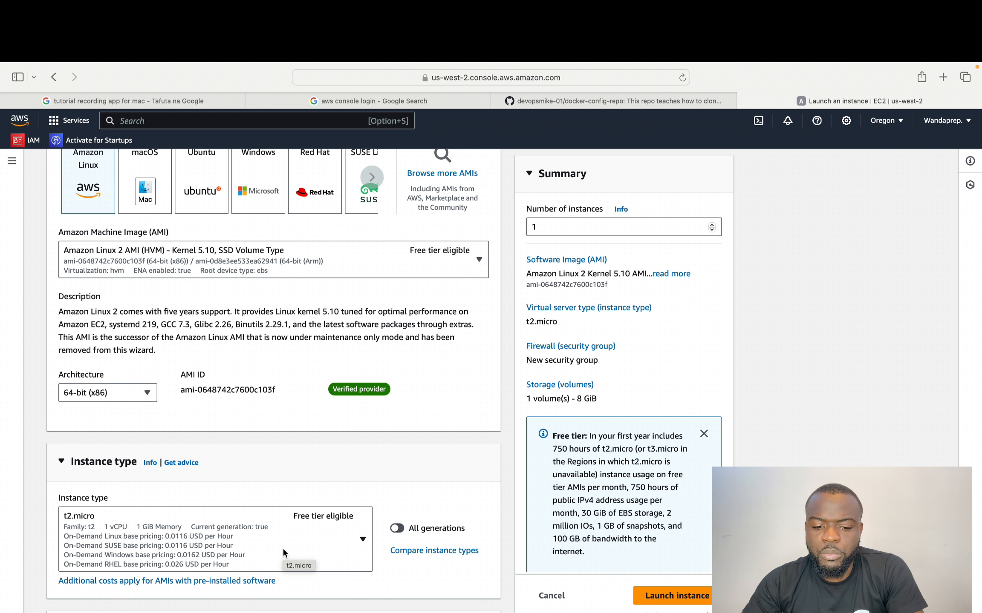
{"action": "scroll", "coordinate": [283, 553], "scroll_direction": "down", "scroll_amount": 5}
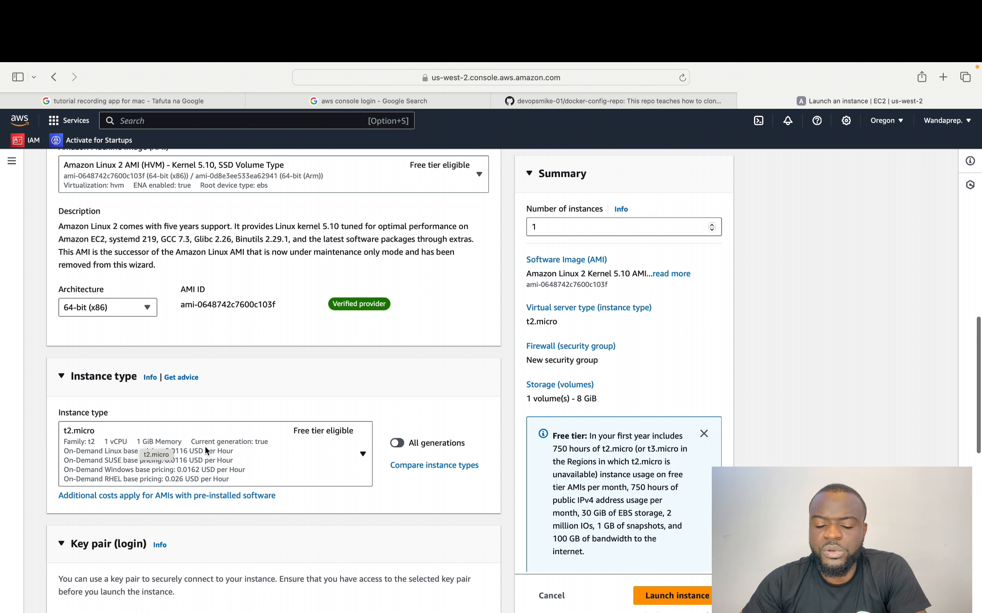
{"action": "left_click", "coordinate": [354, 458]}
{"action": "scroll", "coordinate": [245, 315], "scroll_direction": "down", "scroll_amount": 3}
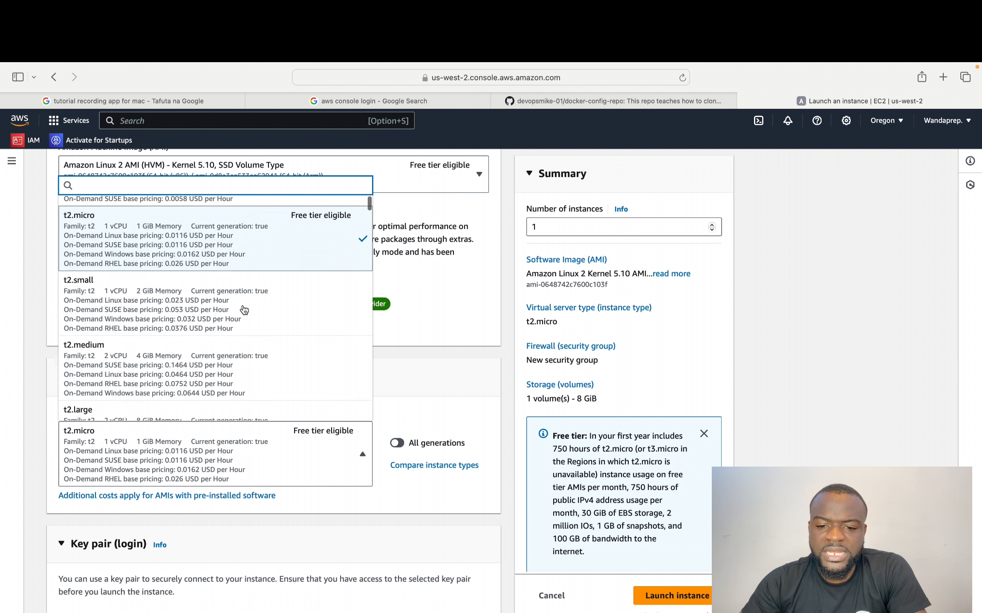
{"action": "scroll", "coordinate": [245, 310], "scroll_direction": "up", "scroll_amount": 3}
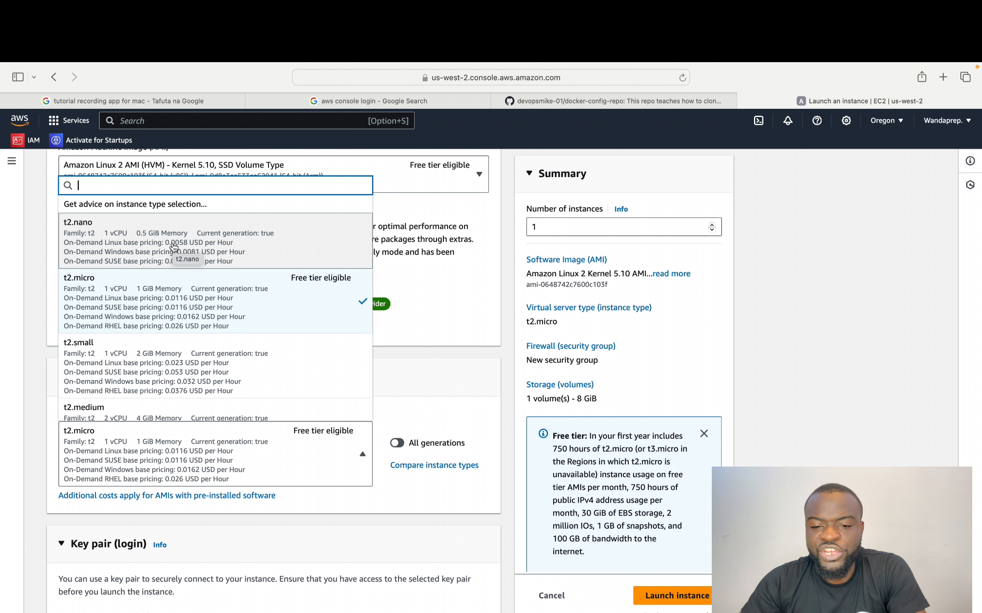
{"action": "scroll", "coordinate": [196, 386], "scroll_direction": "down", "scroll_amount": 1}
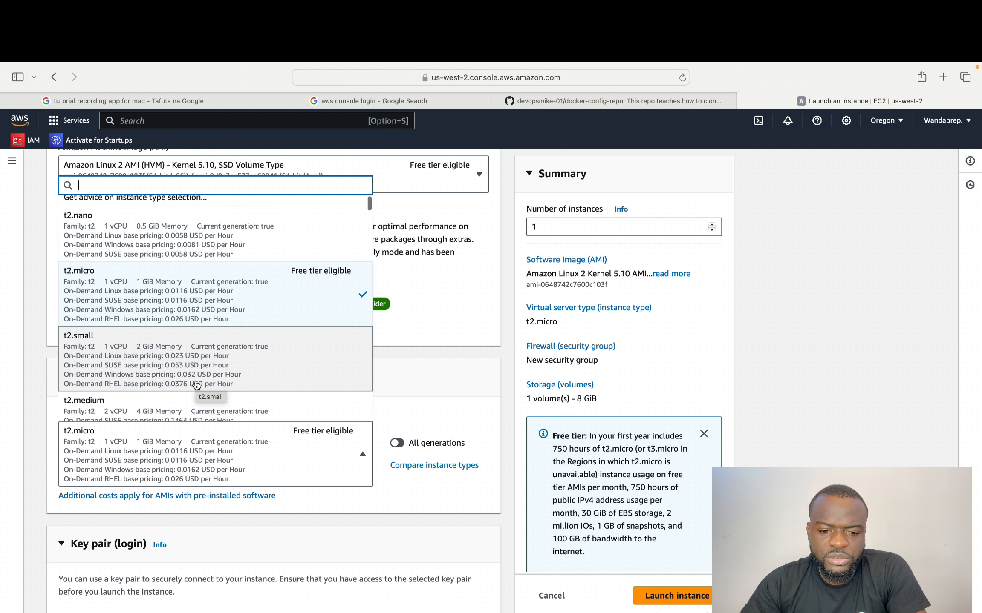
{"action": "left_click", "coordinate": [138, 297]}
Review the Key pair (login) section and the existing key pair options without choosing one
{"action": "scroll", "coordinate": [174, 403], "scroll_direction": "down", "scroll_amount": 2}
{"action": "scroll", "coordinate": [174, 402], "scroll_direction": "down", "scroll_amount": 5}
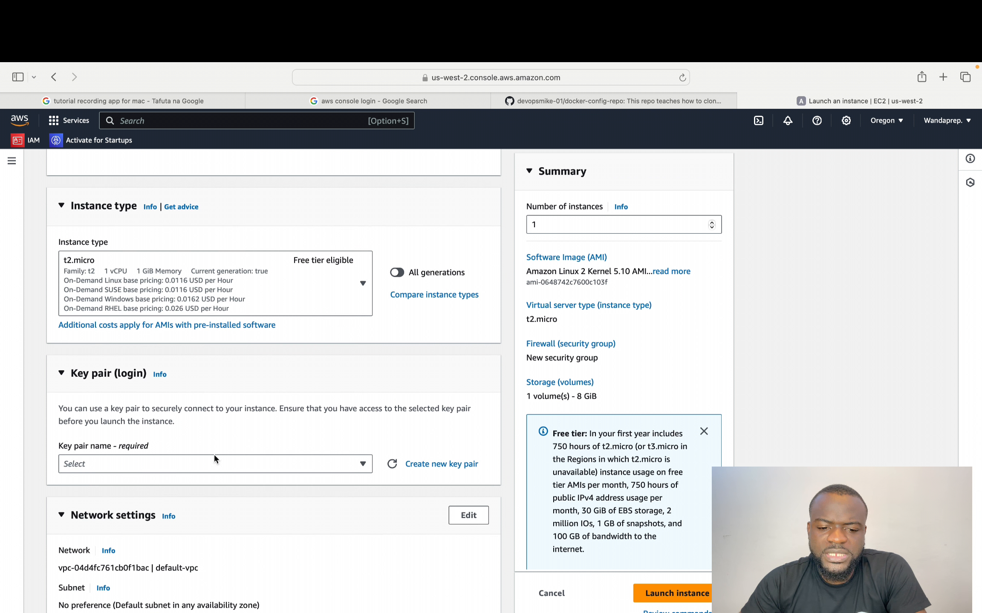
{"action": "scroll", "coordinate": [214, 456], "scroll_direction": "down", "scroll_amount": 2}
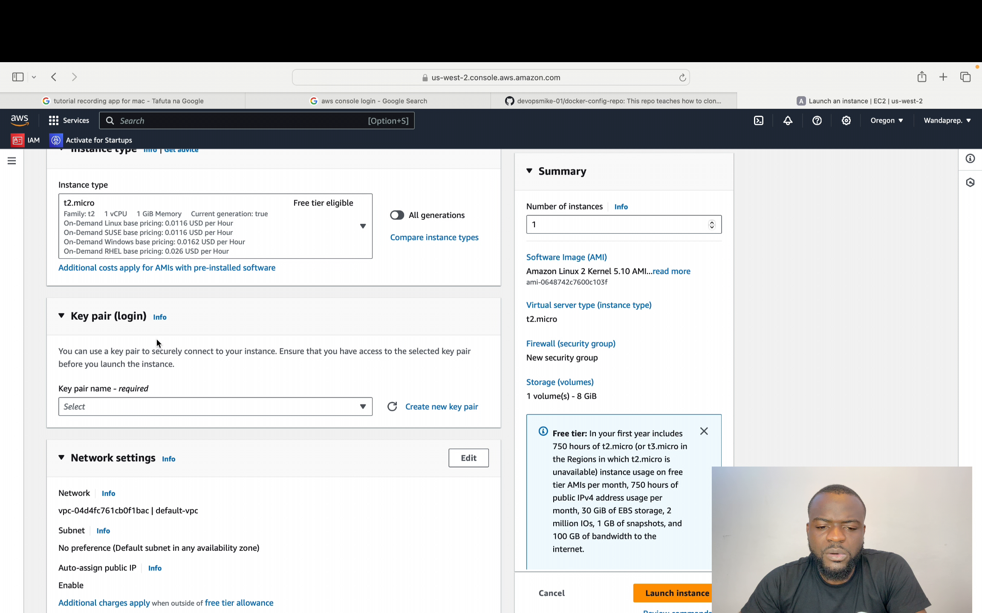
{"action": "left_click_drag", "start_coordinate": [148, 320], "coordinate": [110, 314]}
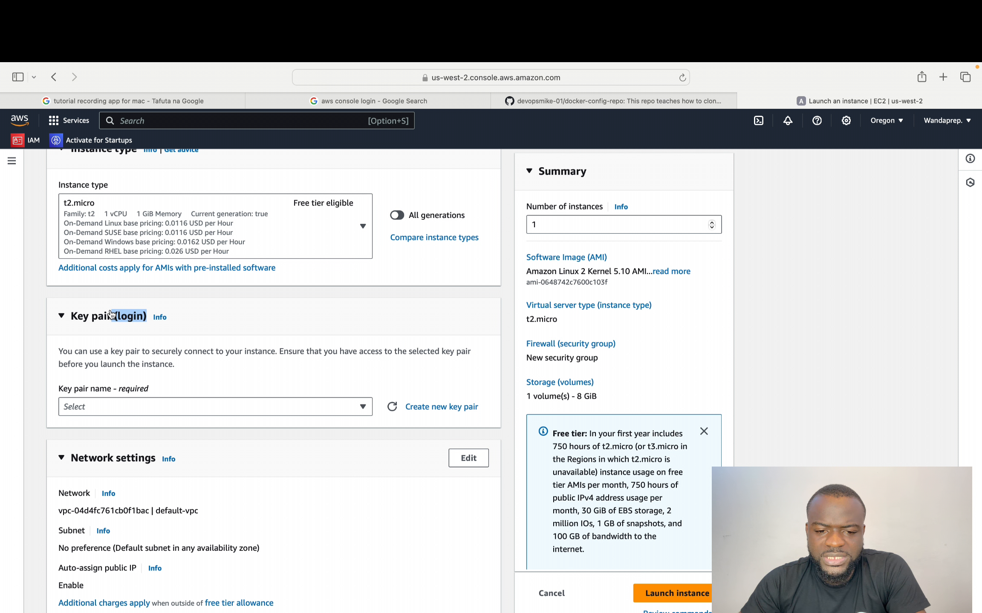
{"action": "left_click_drag", "start_coordinate": [58, 389], "coordinate": [149, 389]}
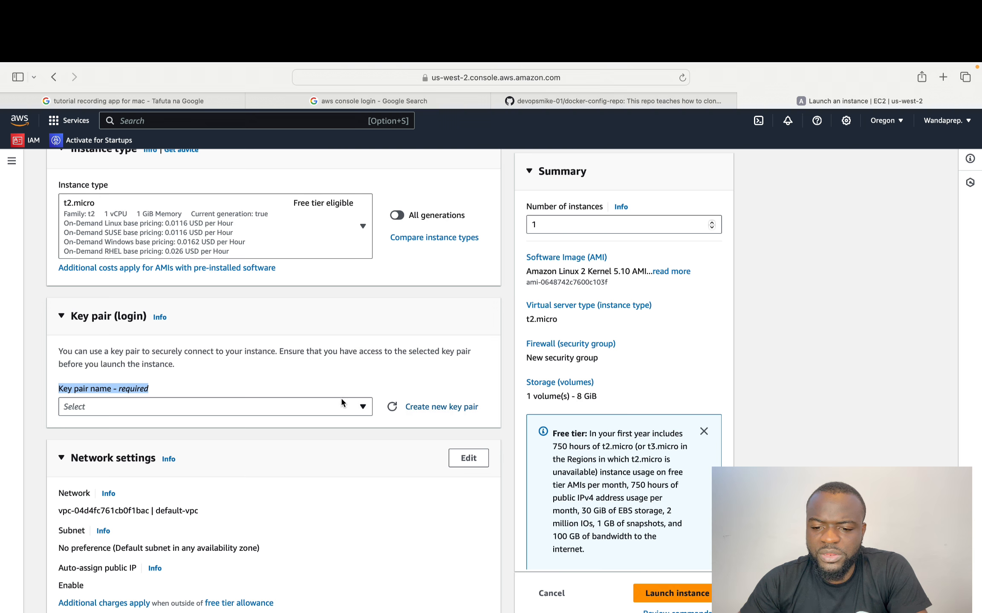
{"action": "left_click", "coordinate": [334, 408]}
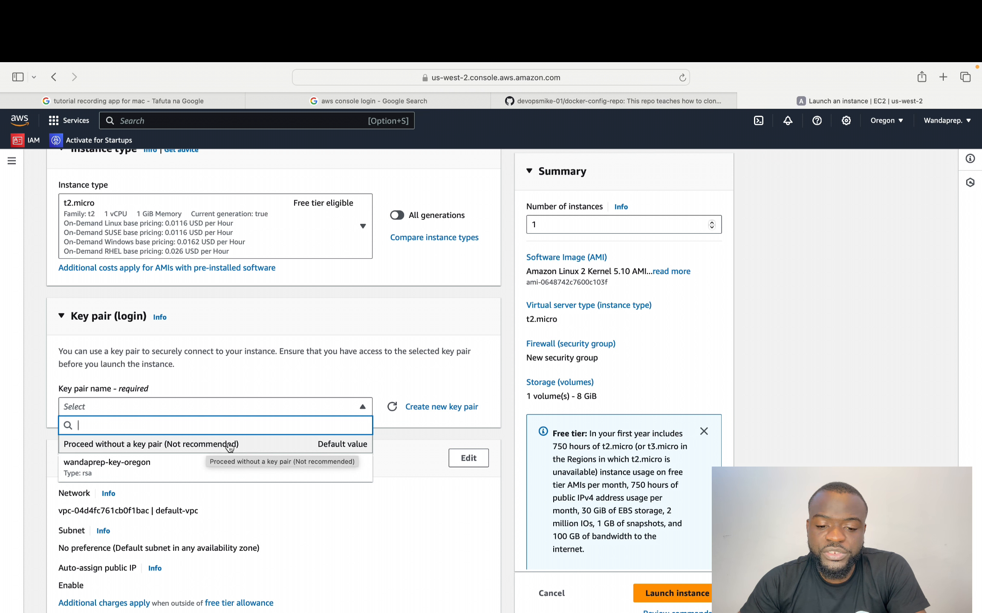
Create a new RSA key pair named prod-key pair in .pem format and allow the private key file to download
{"action": "left_click", "coordinate": [464, 407]}
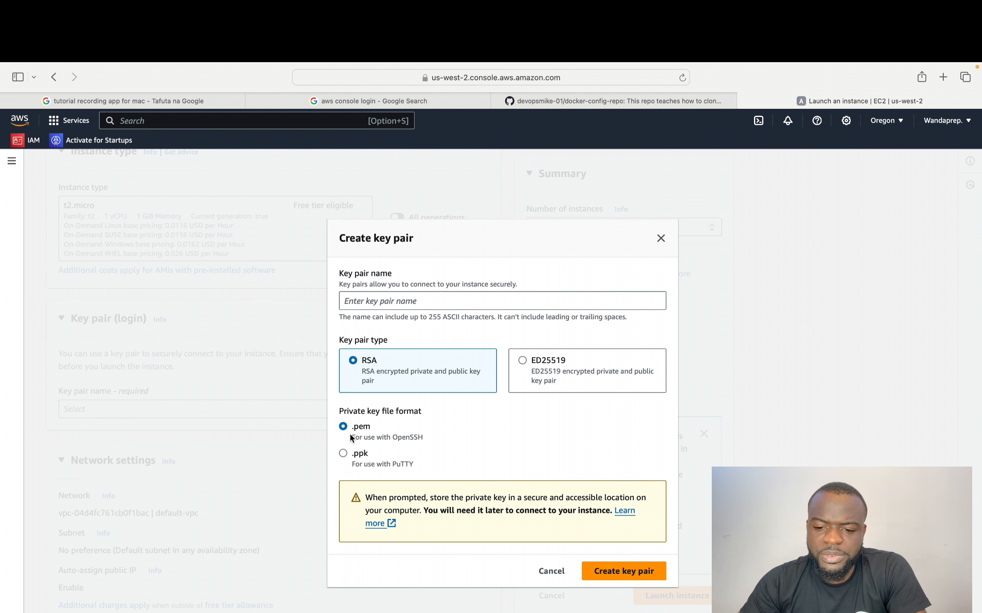
{"action": "left_click", "coordinate": [515, 303]}
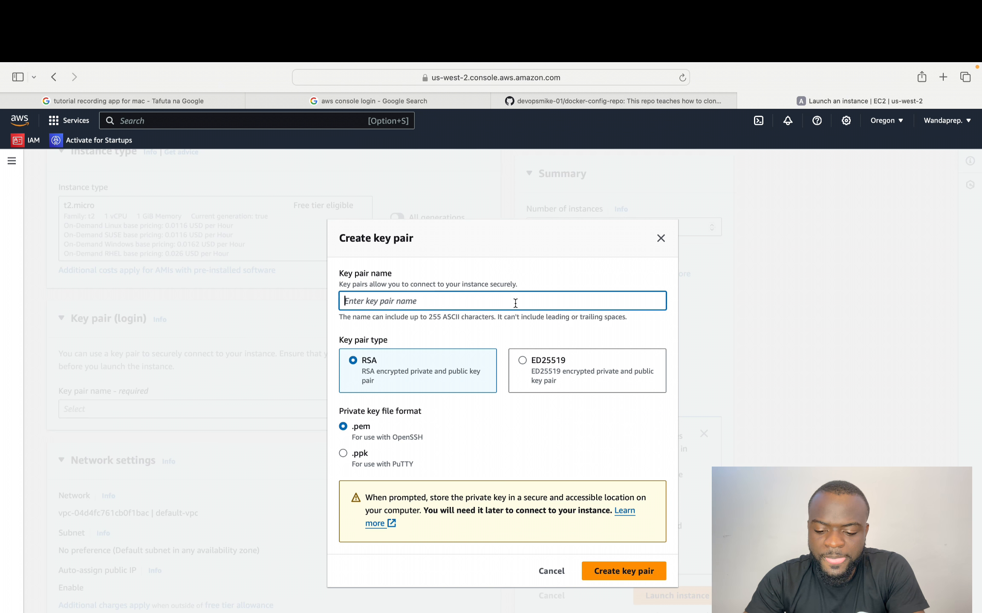
{"action": "type", "text": "prod-k"}
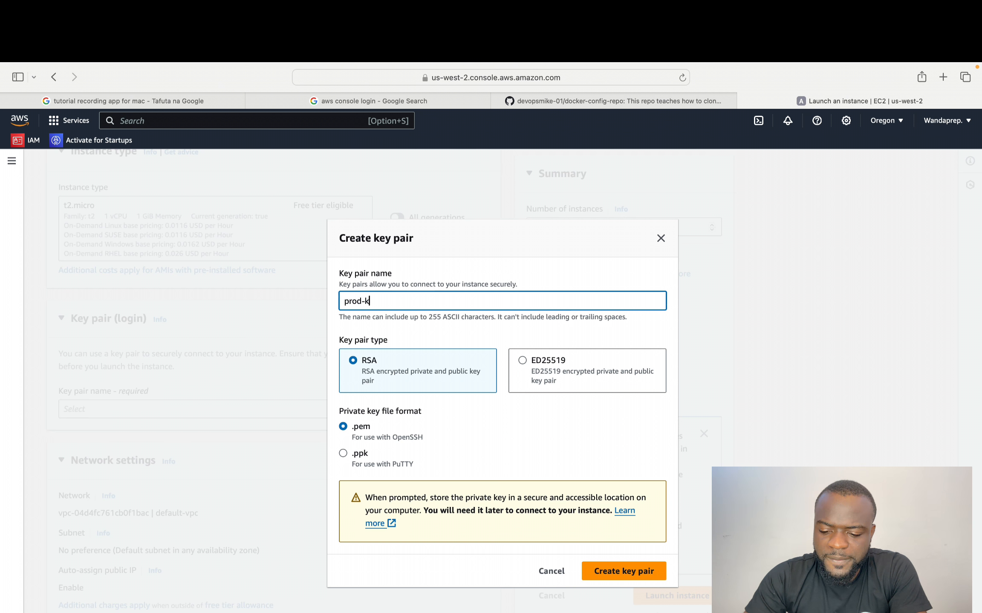
{"action": "type", "text": "eypair"}
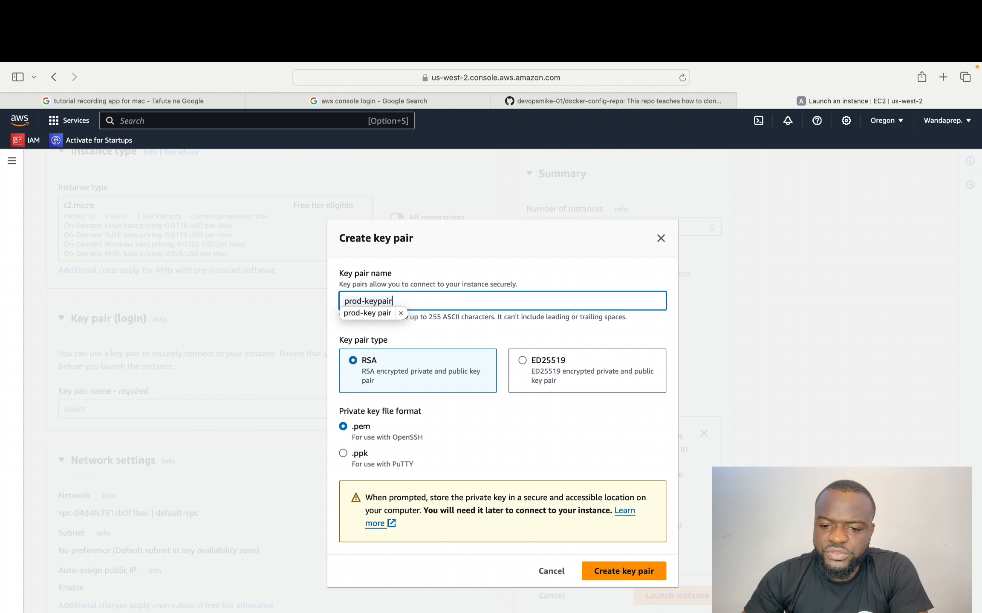
{"action": "left_click", "coordinate": [374, 430]}
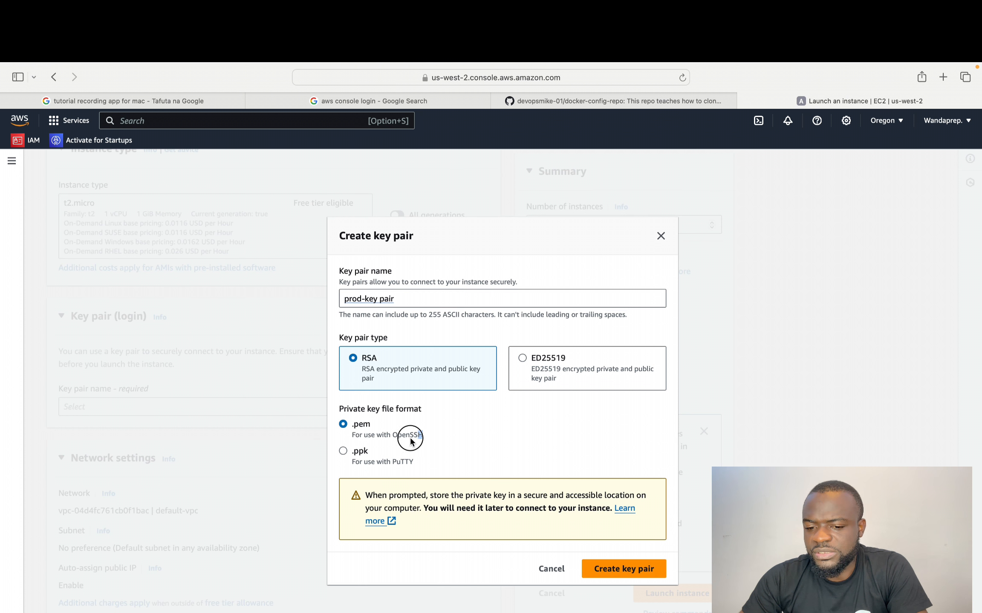
{"action": "left_click_drag", "start_coordinate": [411, 441], "coordinate": [344, 437]}
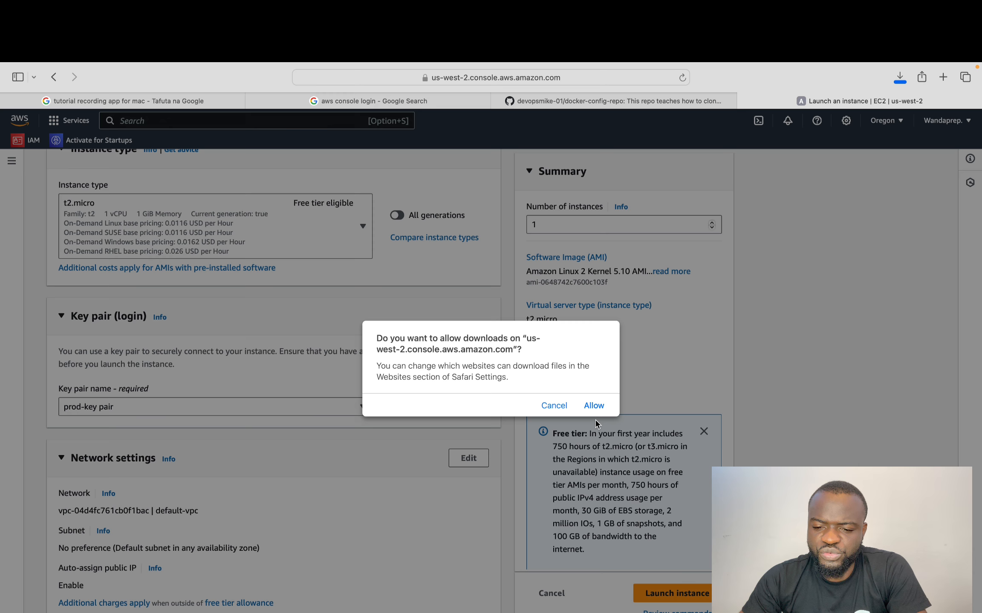
{"action": "left_click", "coordinate": [594, 406]}
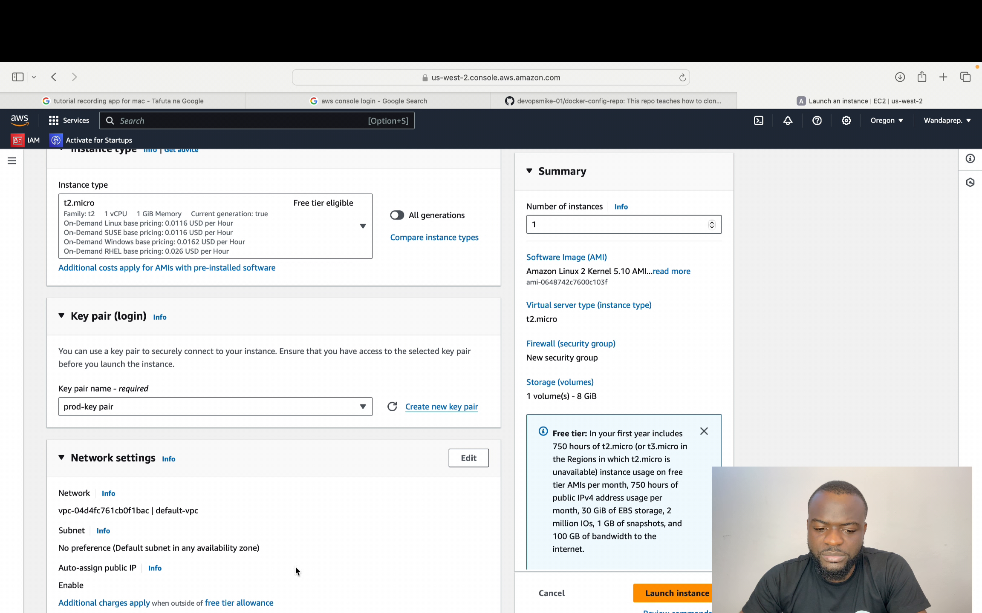
Review the Network settings, including the VPC, subnet, public IP assignment and the firewall rules for the new security group
{"action": "scroll", "coordinate": [391, 420], "scroll_direction": "down", "scroll_amount": 2}
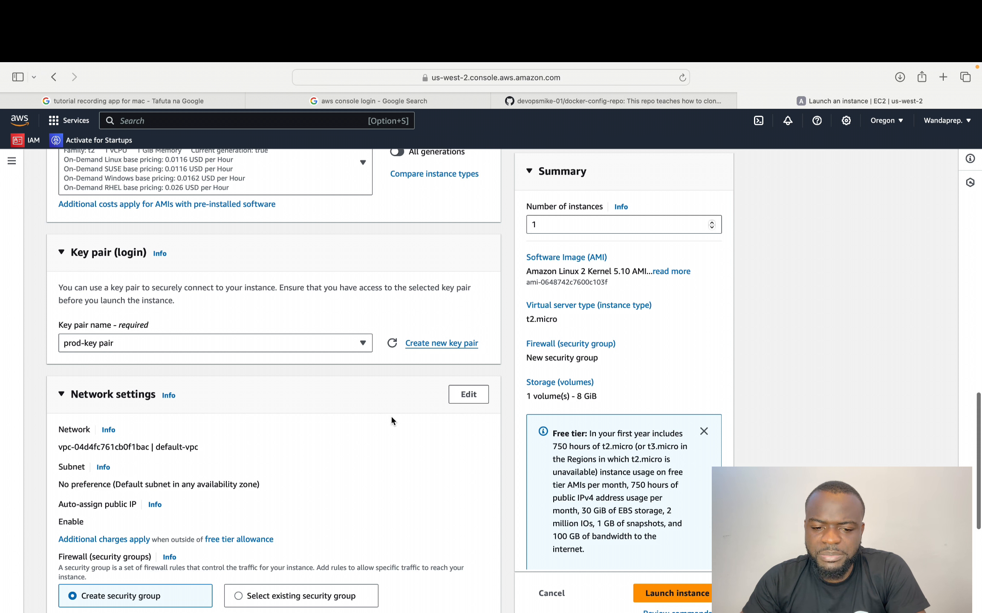
{"action": "scroll", "coordinate": [391, 420], "scroll_direction": "down", "scroll_amount": 4}
{"action": "scroll", "coordinate": [391, 421], "scroll_direction": "down", "scroll_amount": 2}
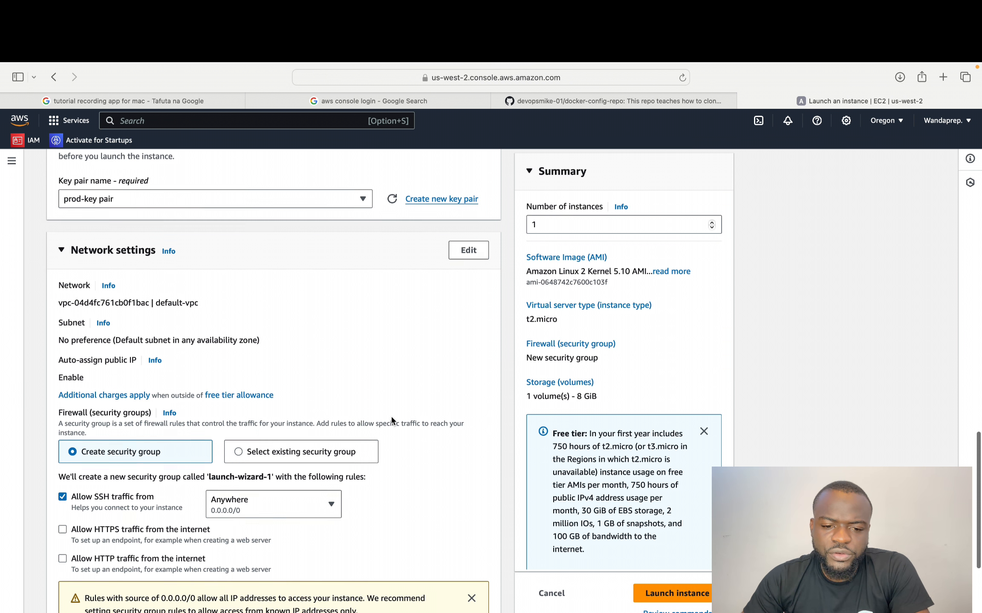
{"action": "scroll", "coordinate": [121, 331], "scroll_direction": "down", "scroll_amount": 1}
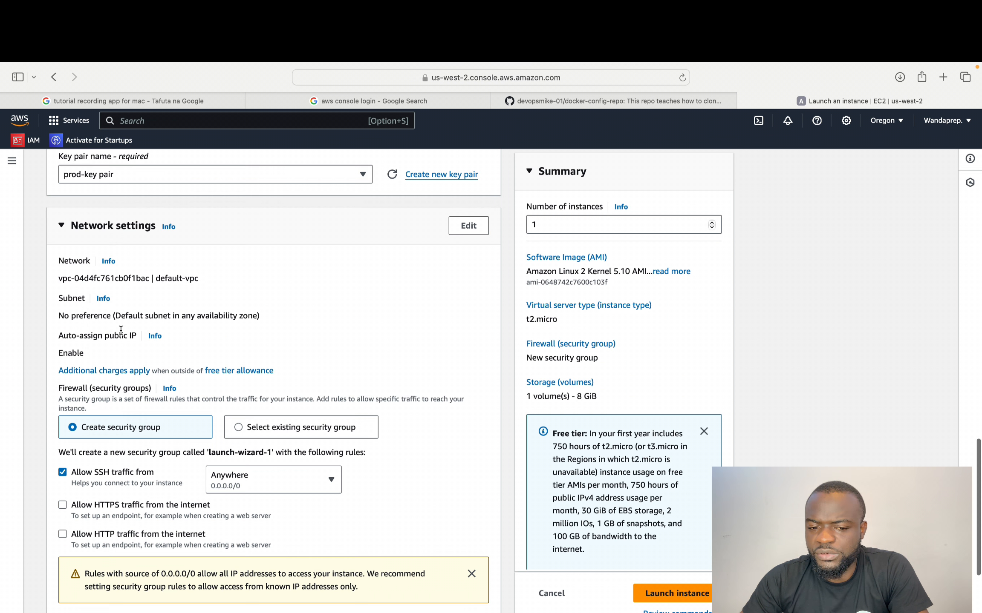
{"action": "left_click_drag", "start_coordinate": [202, 278], "coordinate": [58, 278]}
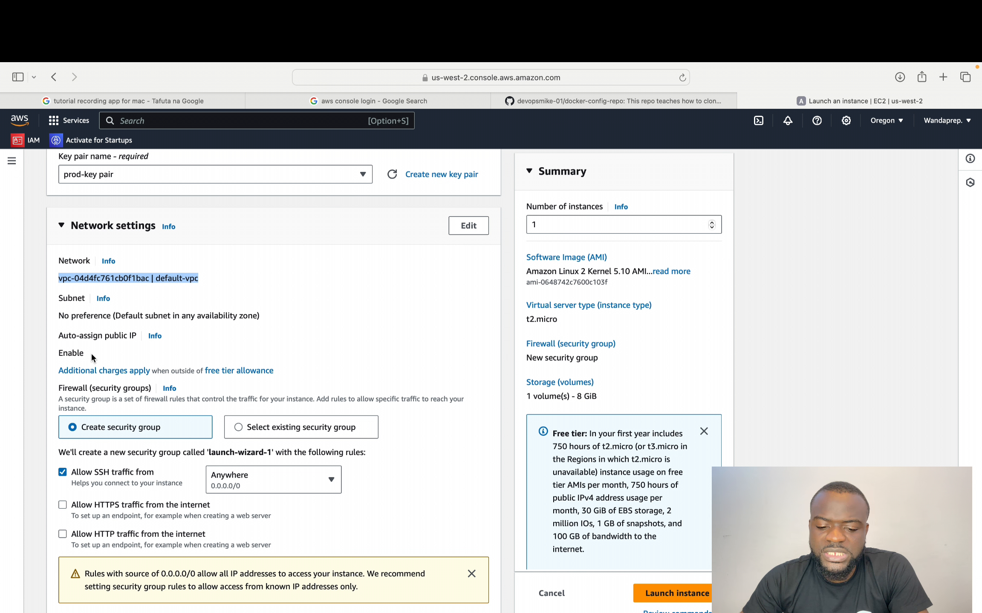
{"action": "left_click_drag", "start_coordinate": [92, 355], "coordinate": [49, 351]}
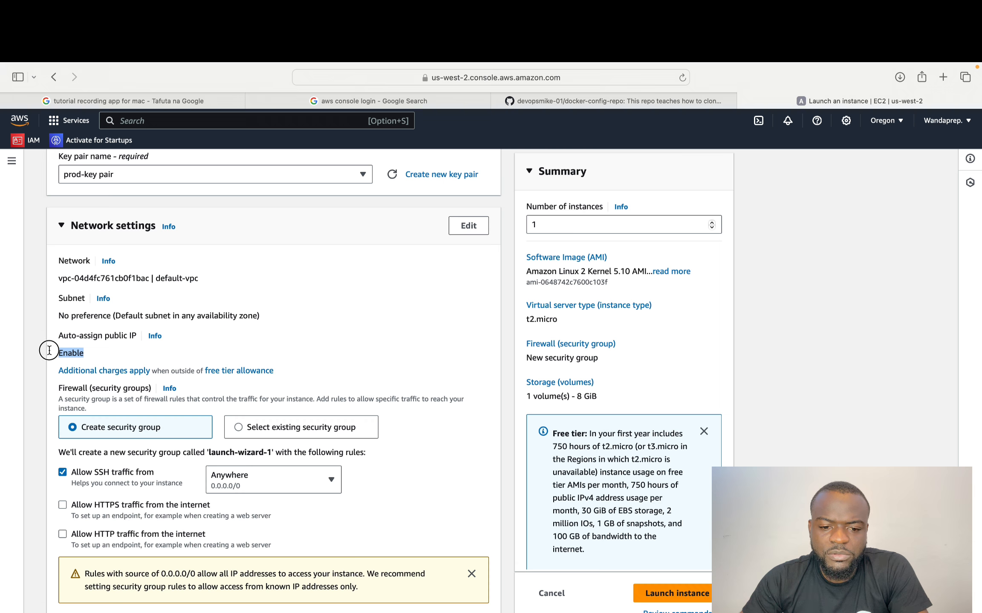
{"action": "scroll", "coordinate": [85, 356], "scroll_direction": "down", "scroll_amount": 3}
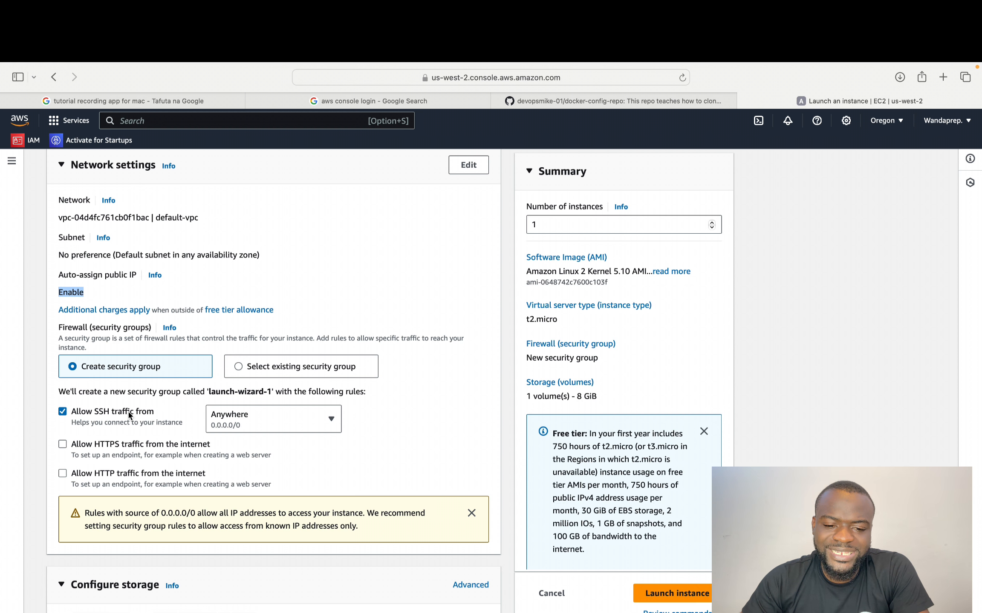
{"action": "scroll", "coordinate": [129, 415], "scroll_direction": "down", "scroll_amount": 2}
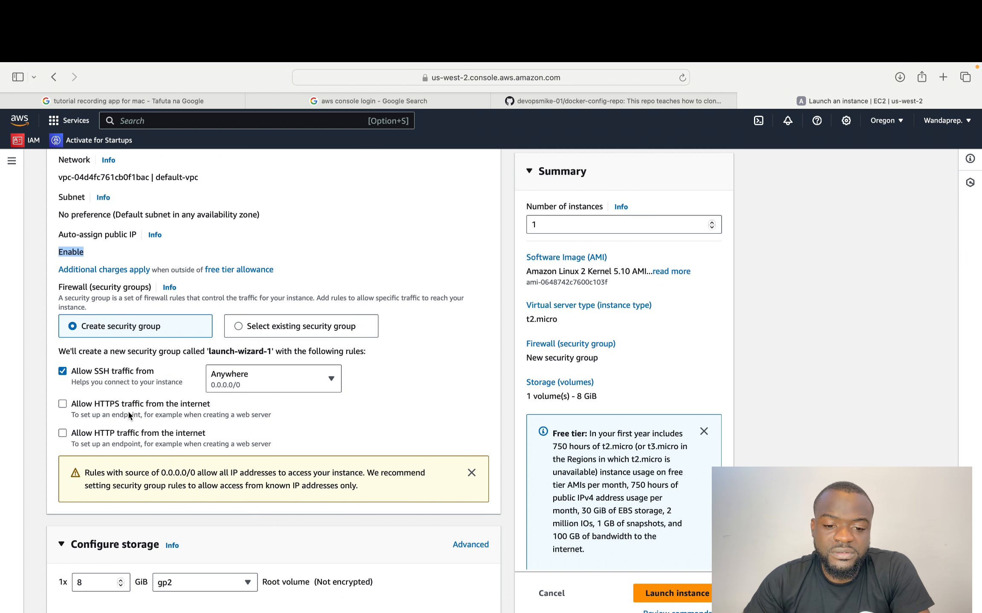
{"action": "scroll", "coordinate": [130, 415], "scroll_direction": "down", "scroll_amount": 2}
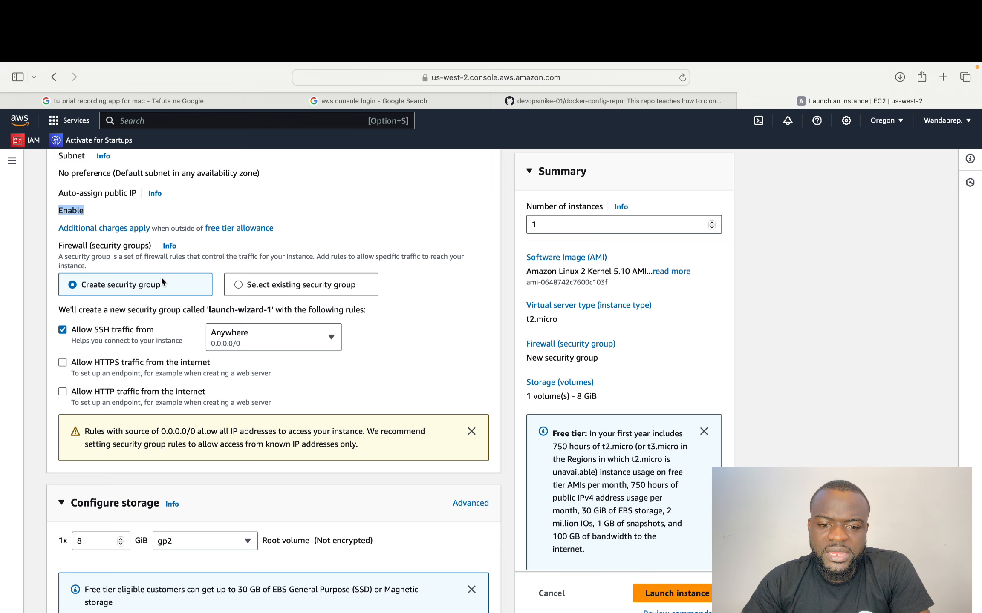
{"action": "scroll", "coordinate": [174, 357], "scroll_direction": "down", "scroll_amount": 1}
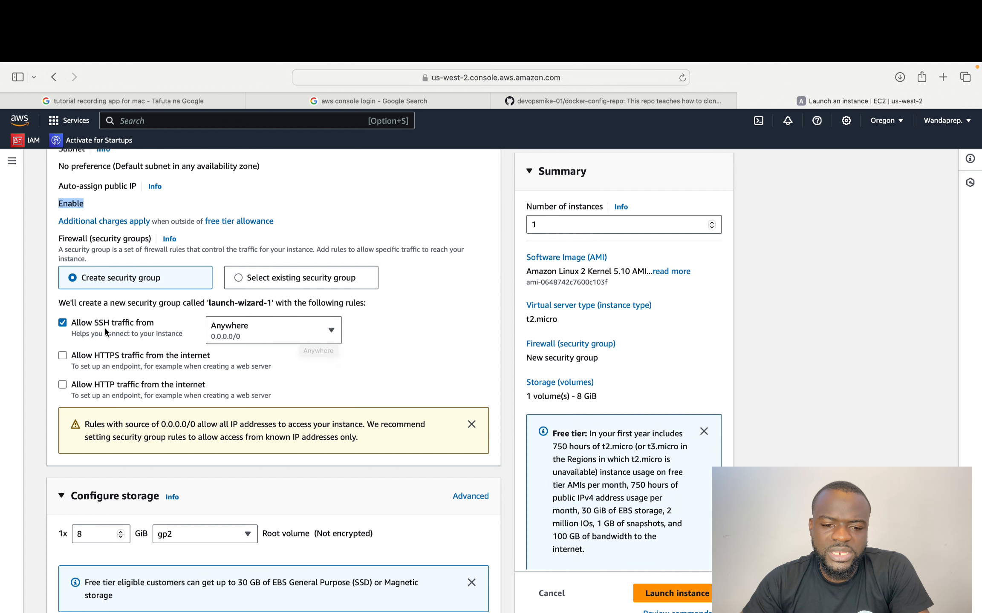
Check which existing security groups can be selected, and return to the Create security group option
{"action": "left_click", "coordinate": [320, 278]}
{"action": "left_click", "coordinate": [253, 328]}
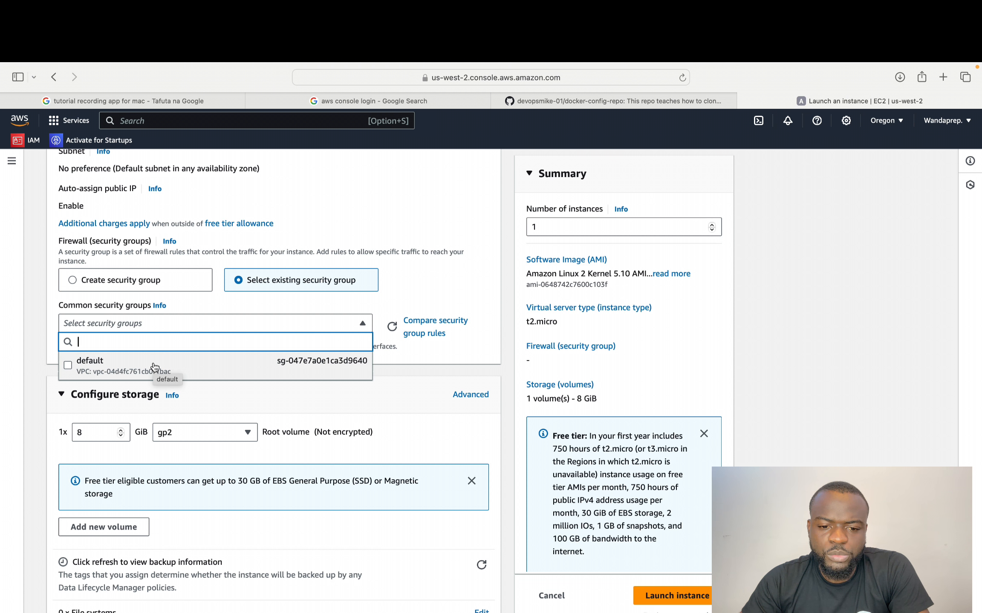
{"action": "left_click", "coordinate": [159, 280]}
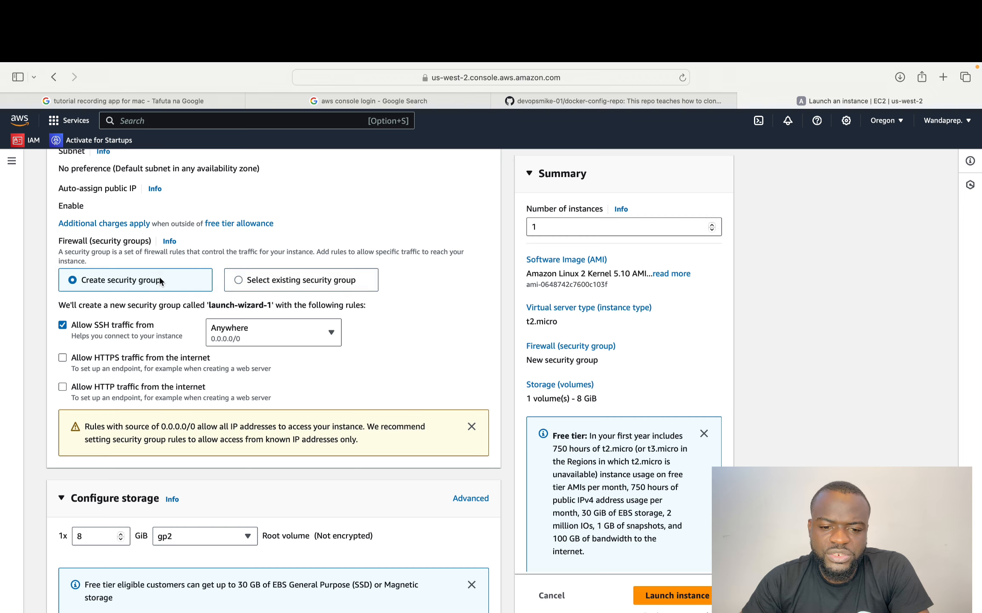
Examine the Configure storage section and the Advanced details options such as shutdown behavior, termination protection and CloudWatch monitoring
{"action": "scroll", "coordinate": [185, 428], "scroll_direction": "down", "scroll_amount": 5}
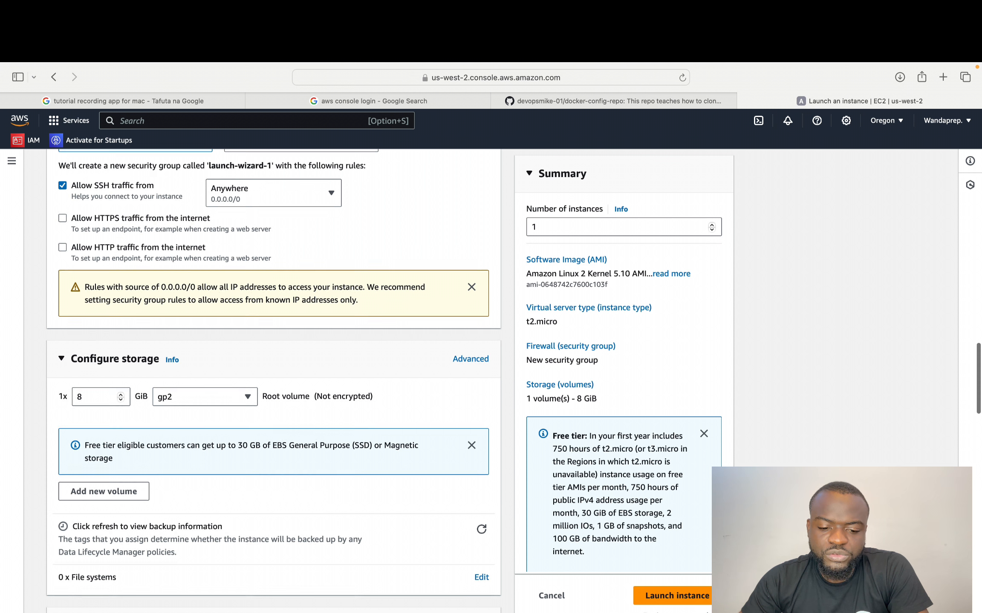
{"action": "scroll", "coordinate": [272, 384], "scroll_direction": "down", "scroll_amount": 7}
{"action": "scroll", "coordinate": [273, 383], "scroll_direction": "down", "scroll_amount": 1}
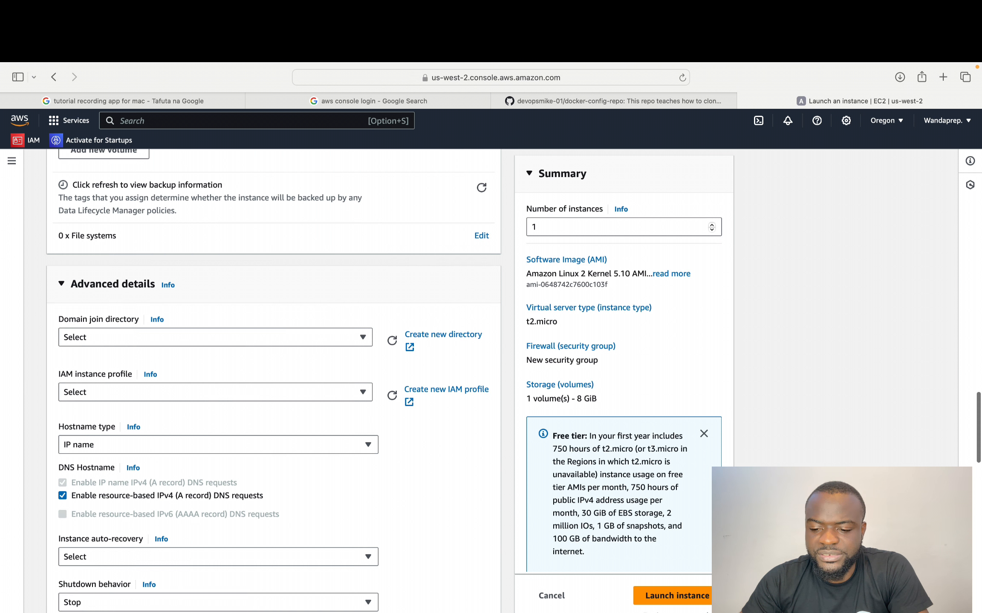
{"action": "scroll", "coordinate": [117, 491], "scroll_direction": "down", "scroll_amount": 1}
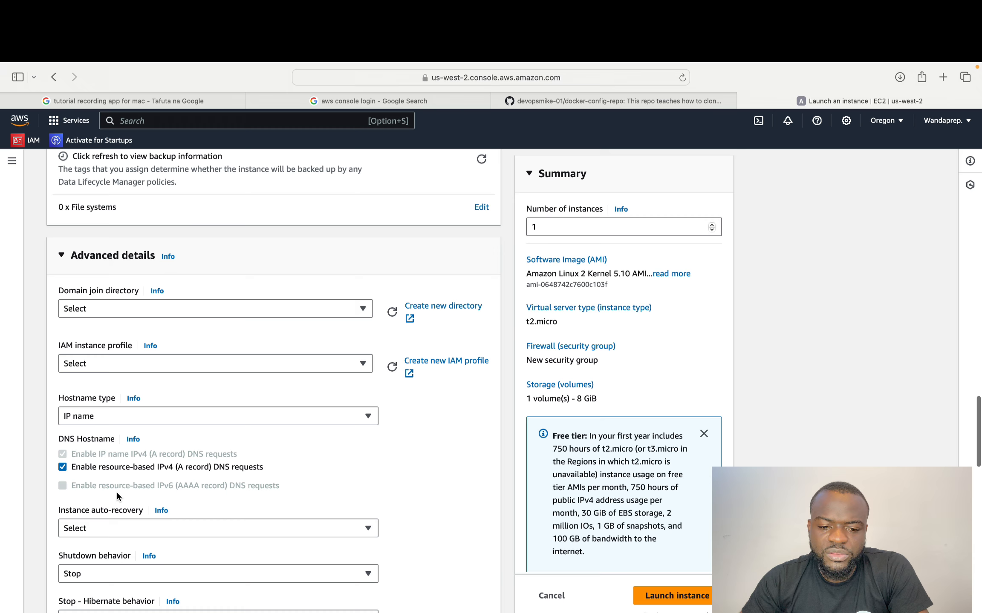
{"action": "scroll", "coordinate": [116, 492], "scroll_direction": "down", "scroll_amount": 2}
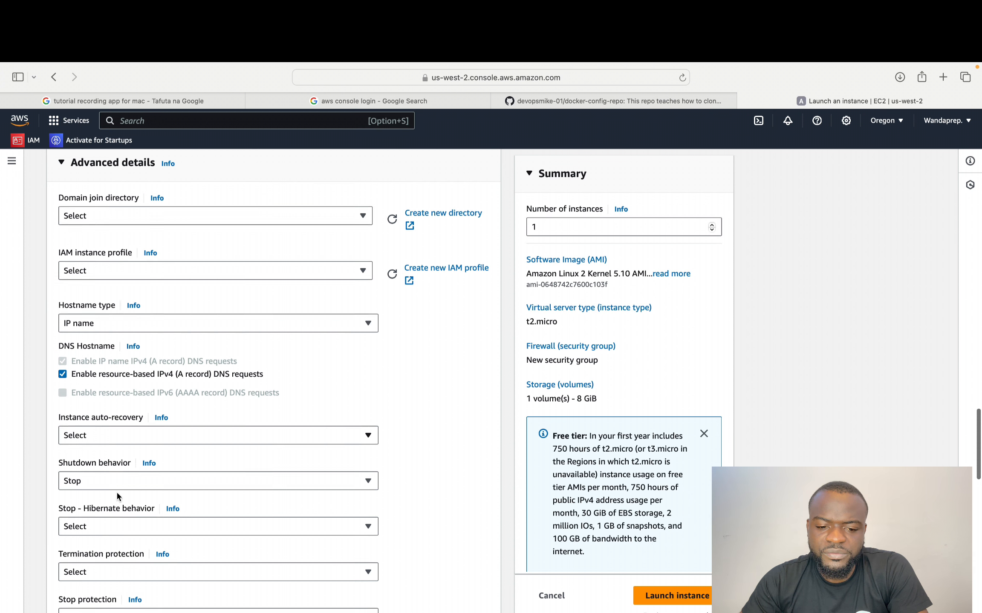
{"action": "scroll", "coordinate": [110, 536], "scroll_direction": "down", "scroll_amount": 2}
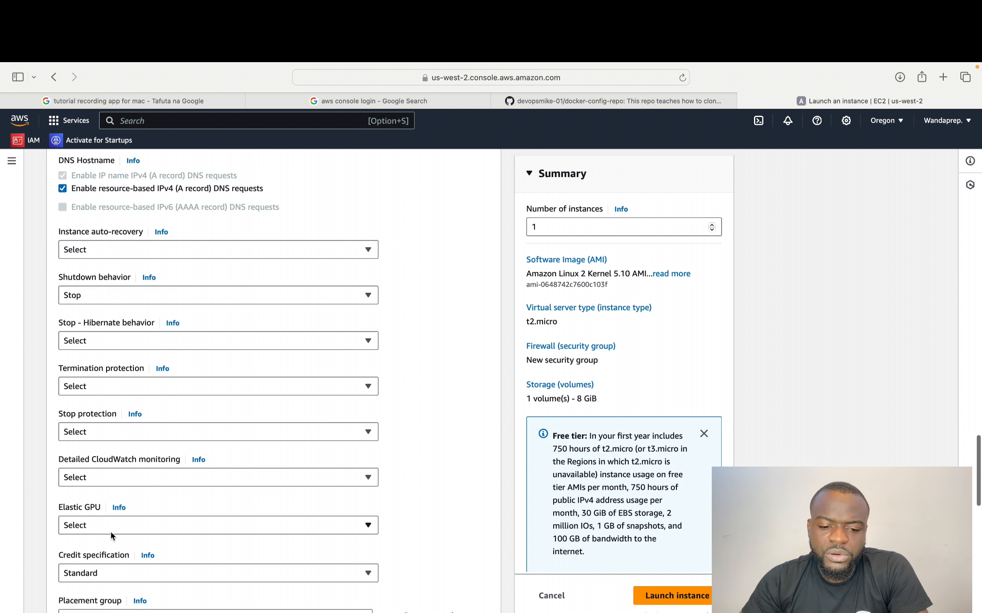
{"action": "scroll", "coordinate": [111, 533], "scroll_direction": "up", "scroll_amount": 1}
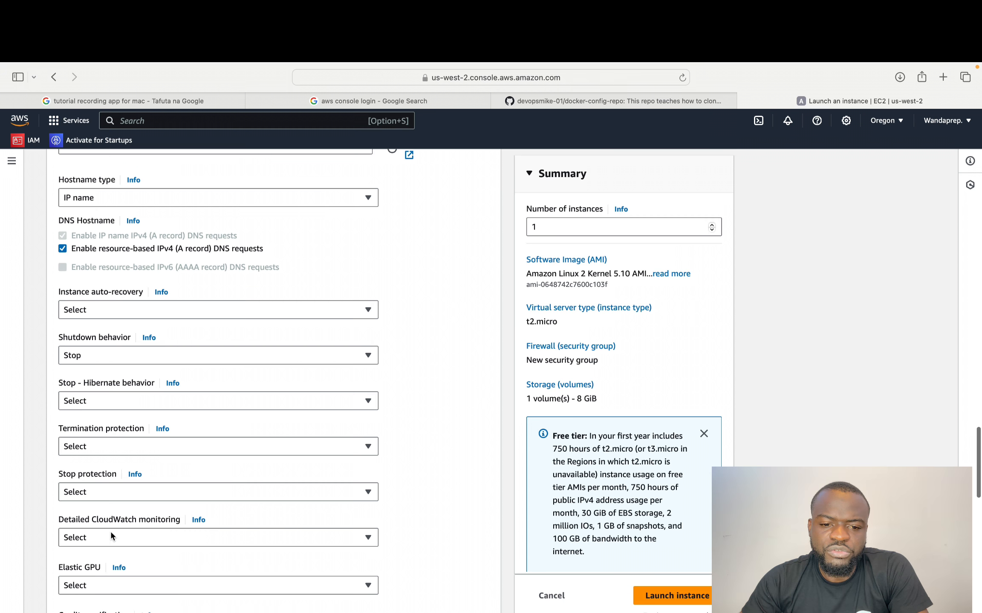
{"action": "scroll", "coordinate": [111, 535], "scroll_direction": "up", "scroll_amount": 2}
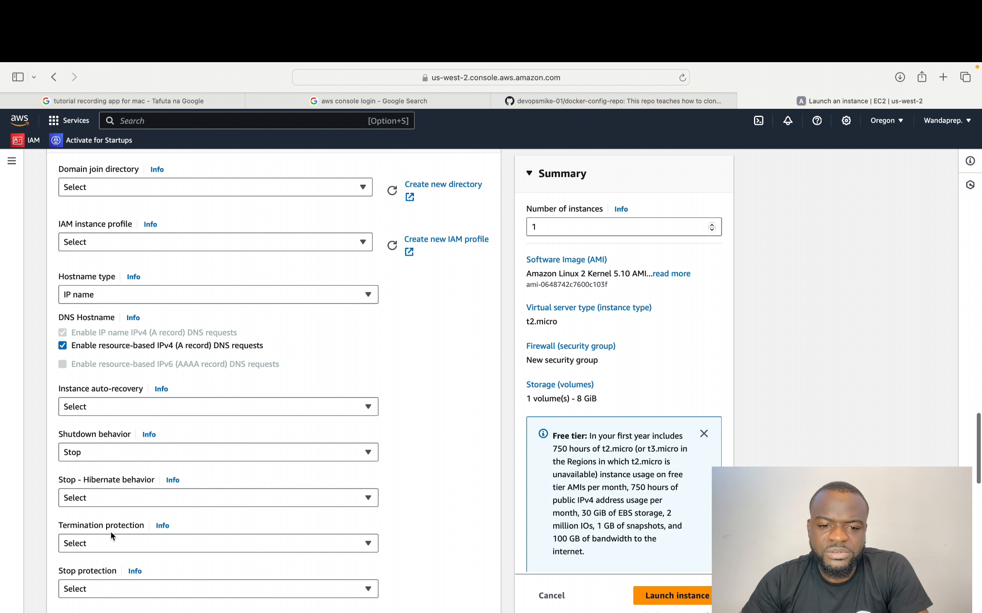
View the available IAM instance profiles in Advanced details and close the list without choosing one
{"action": "left_click", "coordinate": [142, 249]}
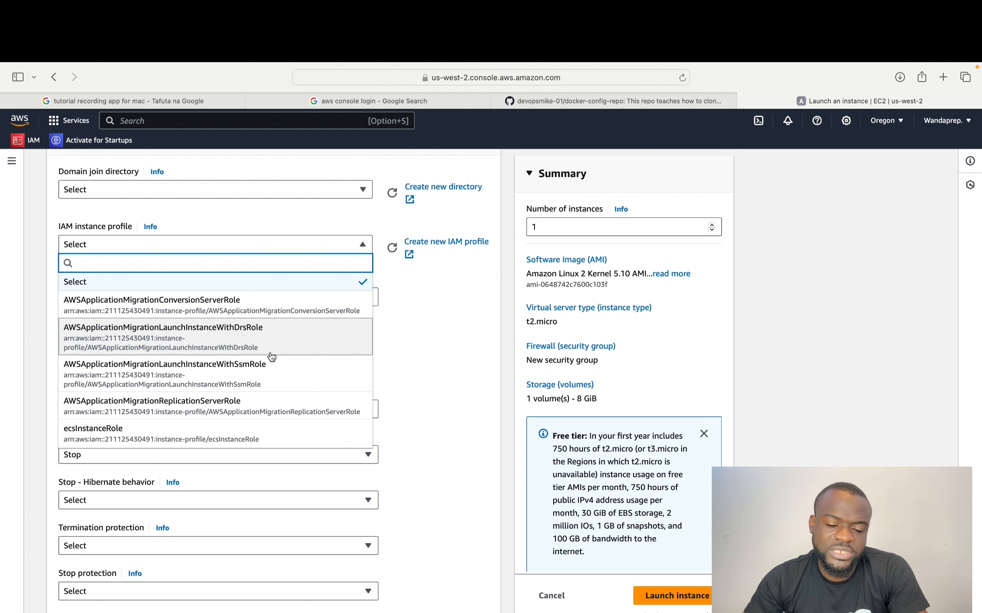
{"action": "scroll", "coordinate": [271, 356], "scroll_direction": "down", "scroll_amount": 2}
{"action": "left_click", "coordinate": [403, 325]}
Review the remaining advanced options down to User data, checking its file upload and text entry without providing any data
{"action": "scroll", "coordinate": [404, 326], "scroll_direction": "down", "scroll_amount": 3}
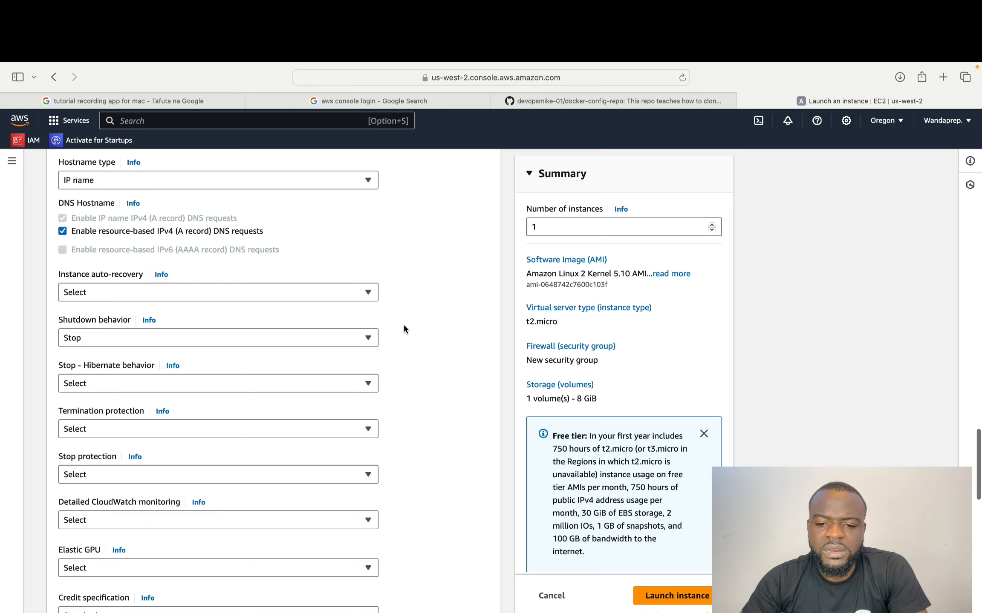
{"action": "scroll", "coordinate": [403, 324], "scroll_direction": "down", "scroll_amount": 10}
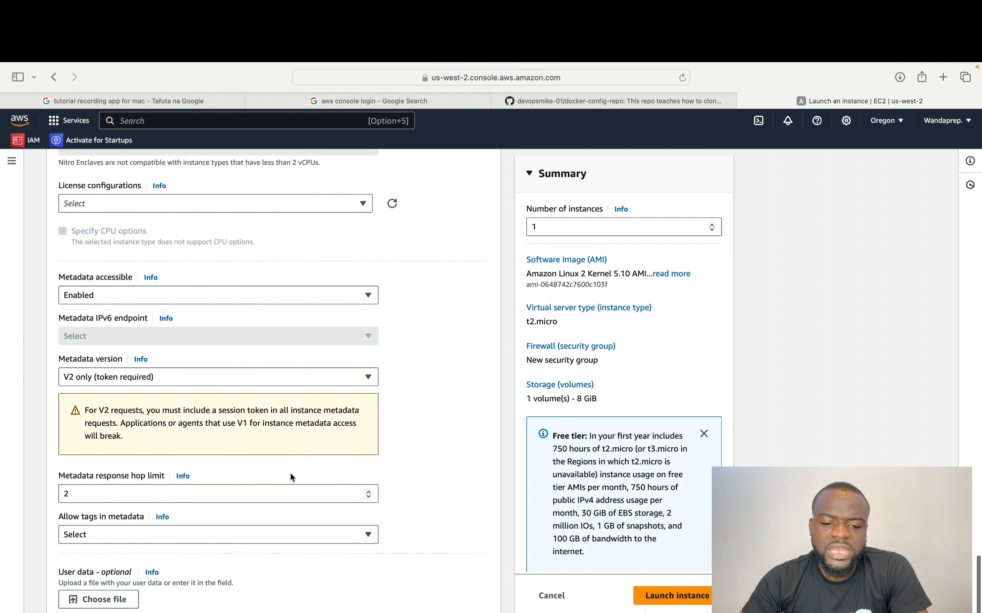
{"action": "scroll", "coordinate": [290, 472], "scroll_direction": "down", "scroll_amount": 5}
{"action": "left_click", "coordinate": [174, 448]}
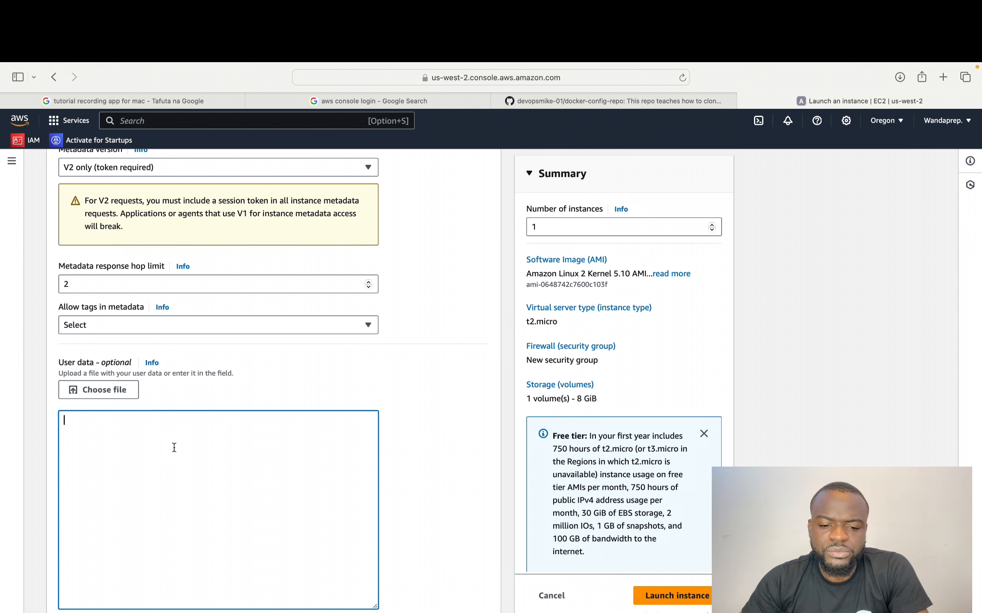
{"action": "left_click", "coordinate": [98, 391]}
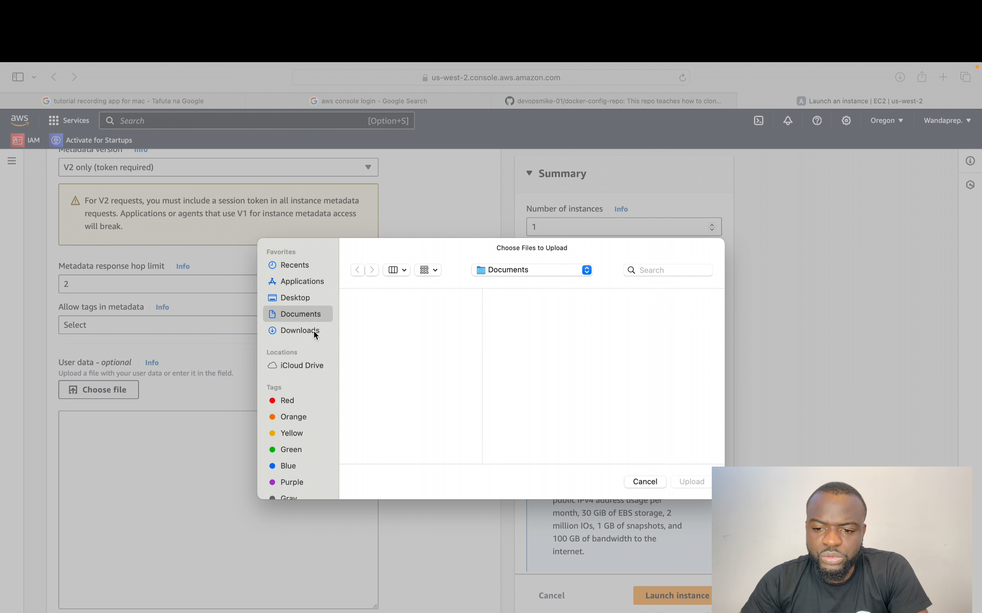
{"action": "left_click", "coordinate": [650, 484]}
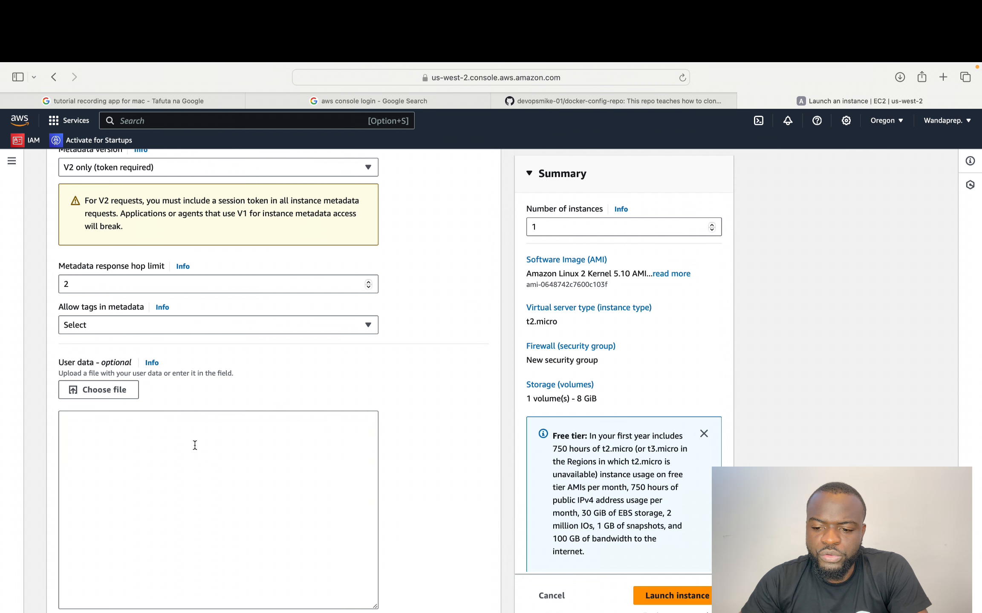
{"action": "left_click", "coordinate": [191, 444]}
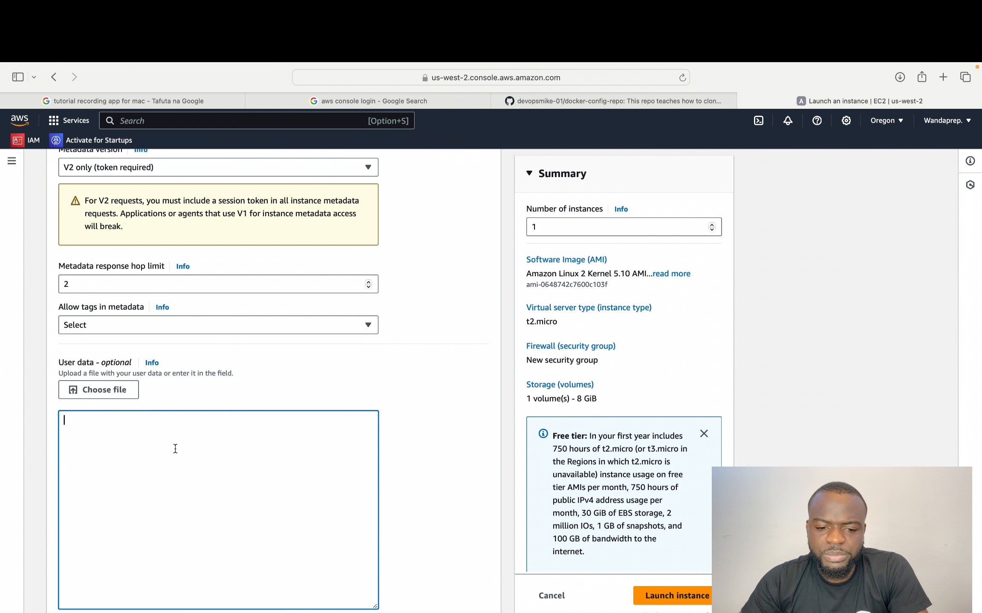
Review the chosen machine image and the number of instances in the launch summary
{"action": "scroll", "coordinate": [215, 489], "scroll_direction": "up", "scroll_amount": 15}
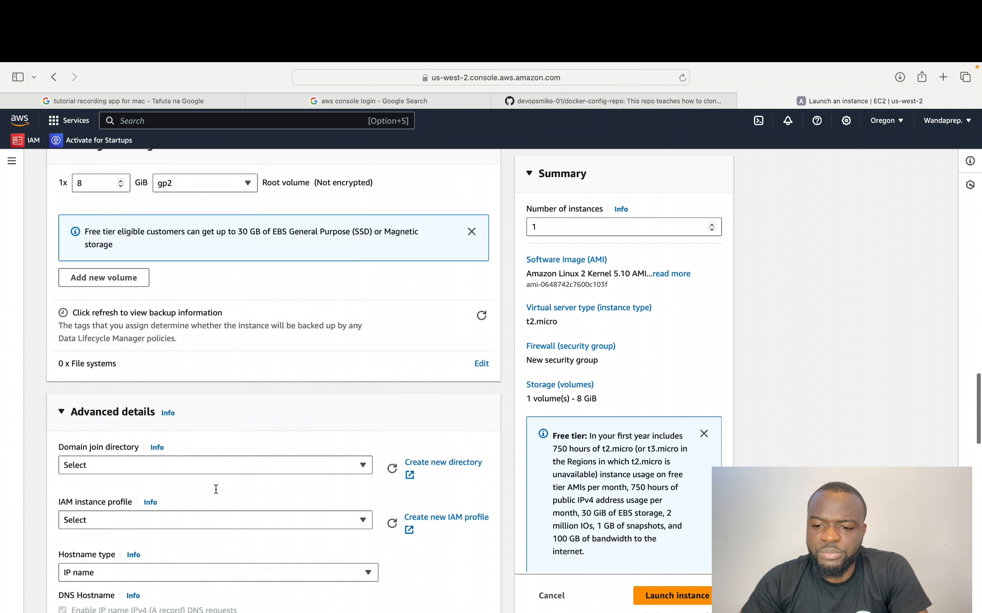
{"action": "scroll", "coordinate": [216, 489], "scroll_direction": "up", "scroll_amount": 15}
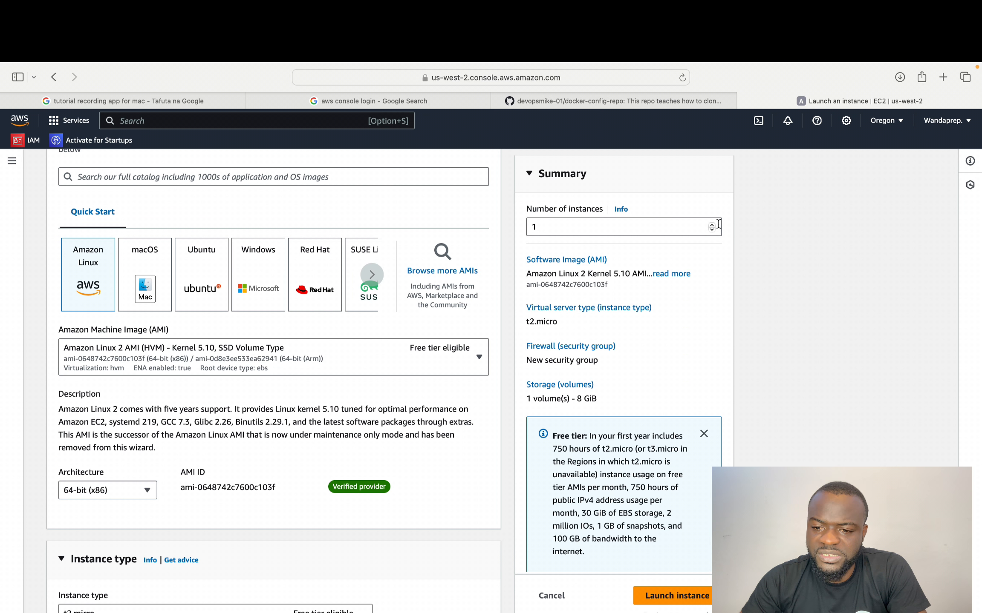
{"action": "left_click_drag", "start_coordinate": [644, 219], "coordinate": [532, 220]}
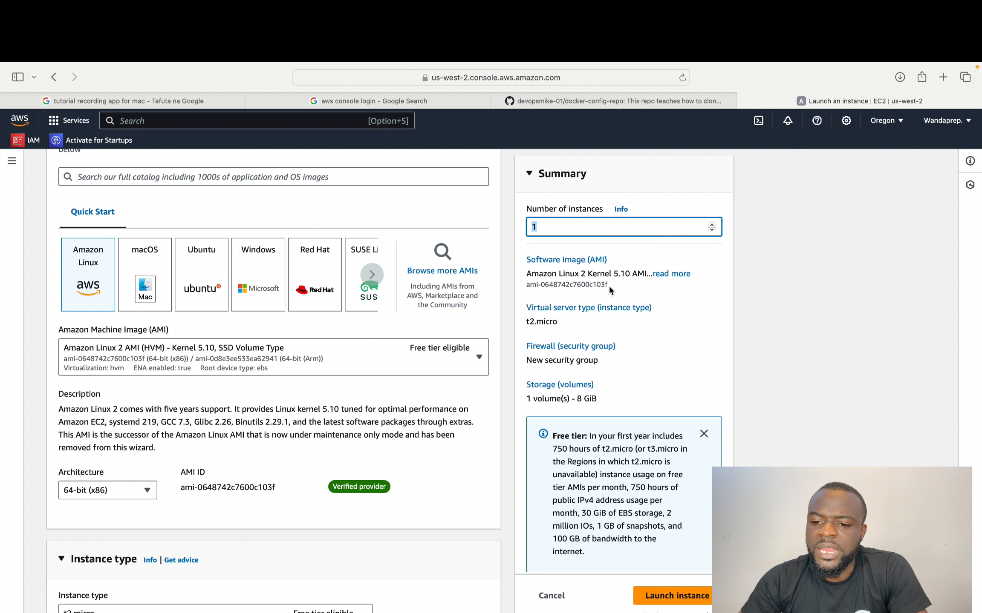
Check the machine image, instance type, firewall and storage in the launch summary and launch the instance
{"action": "left_click_drag", "start_coordinate": [616, 286], "coordinate": [512, 277]}
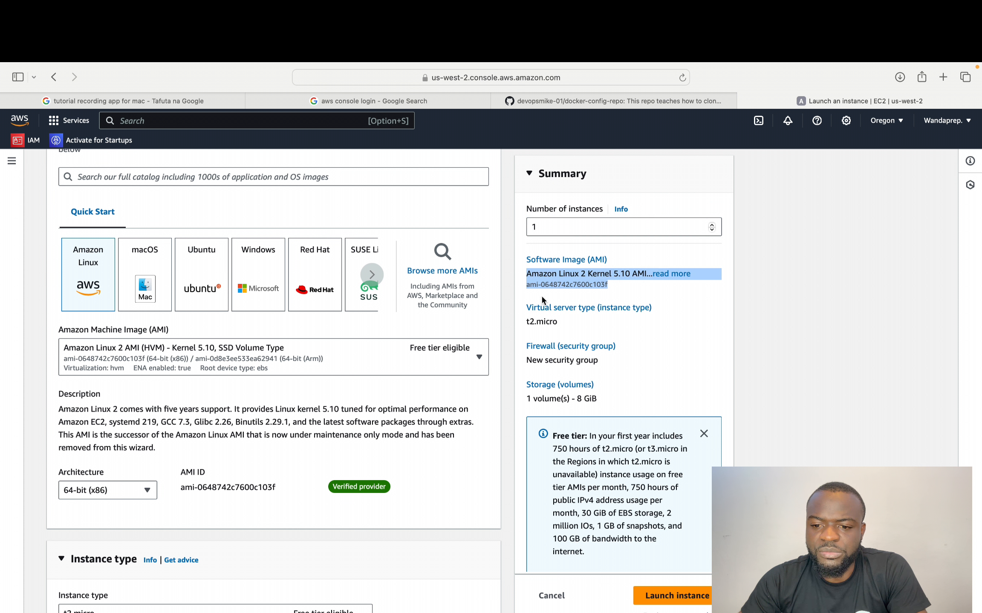
{"action": "left_click_drag", "start_coordinate": [573, 324], "coordinate": [519, 323]}
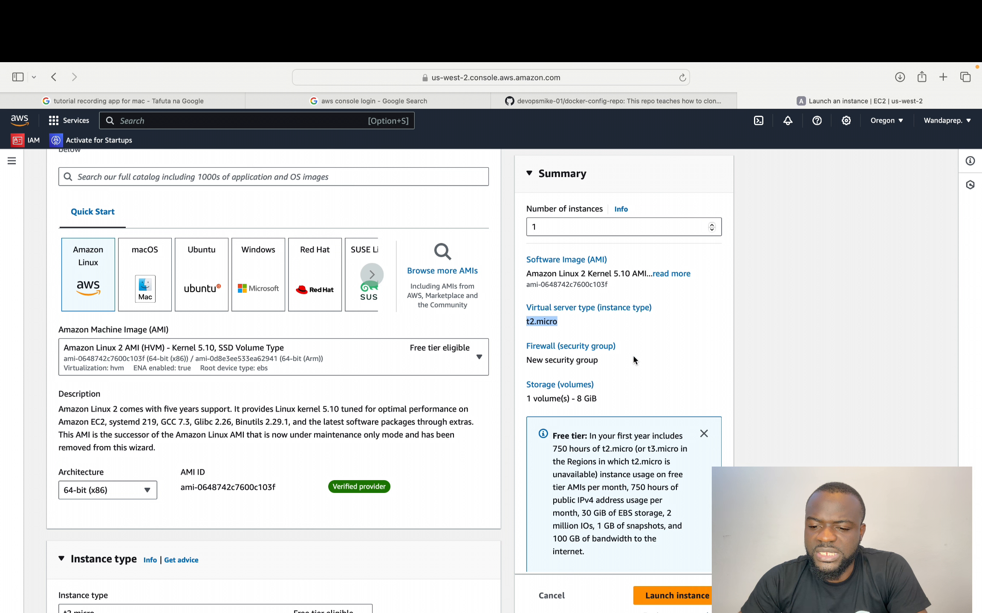
{"action": "left_click_drag", "start_coordinate": [610, 362], "coordinate": [524, 358]}
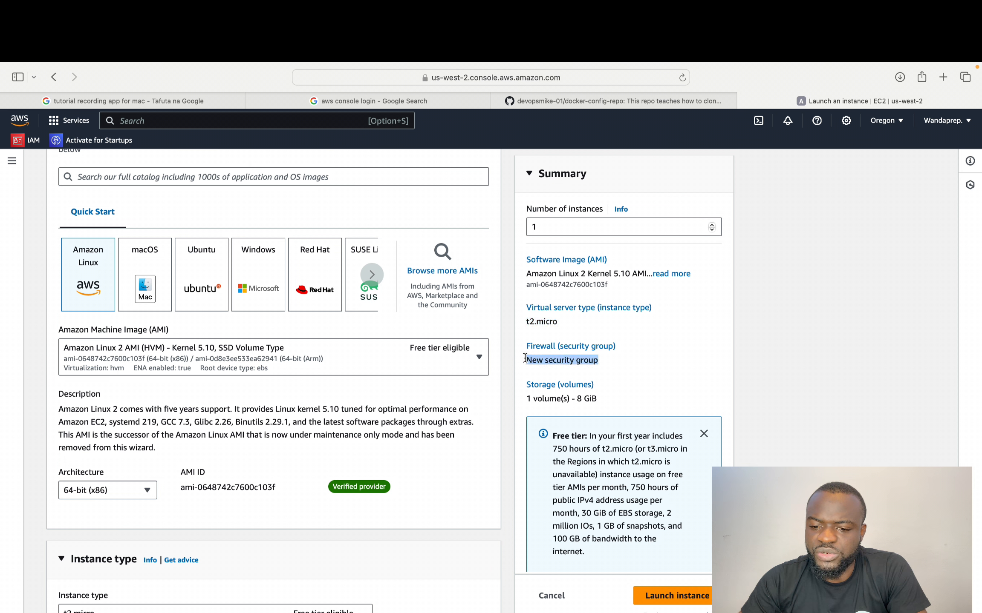
{"action": "left_click_drag", "start_coordinate": [599, 398], "coordinate": [523, 403]}
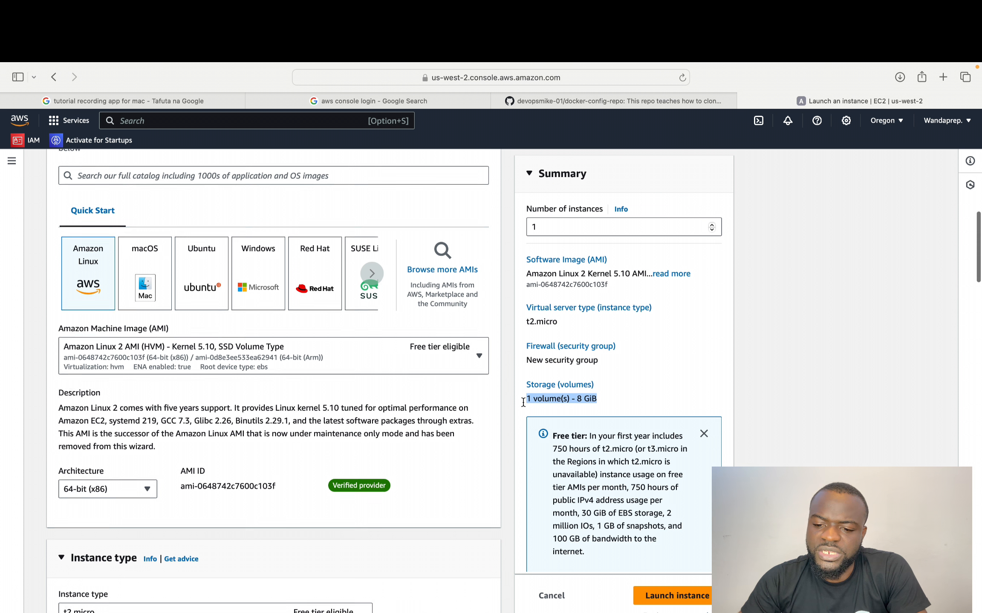
{"action": "scroll", "coordinate": [345, 383], "scroll_direction": "down", "scroll_amount": 5}
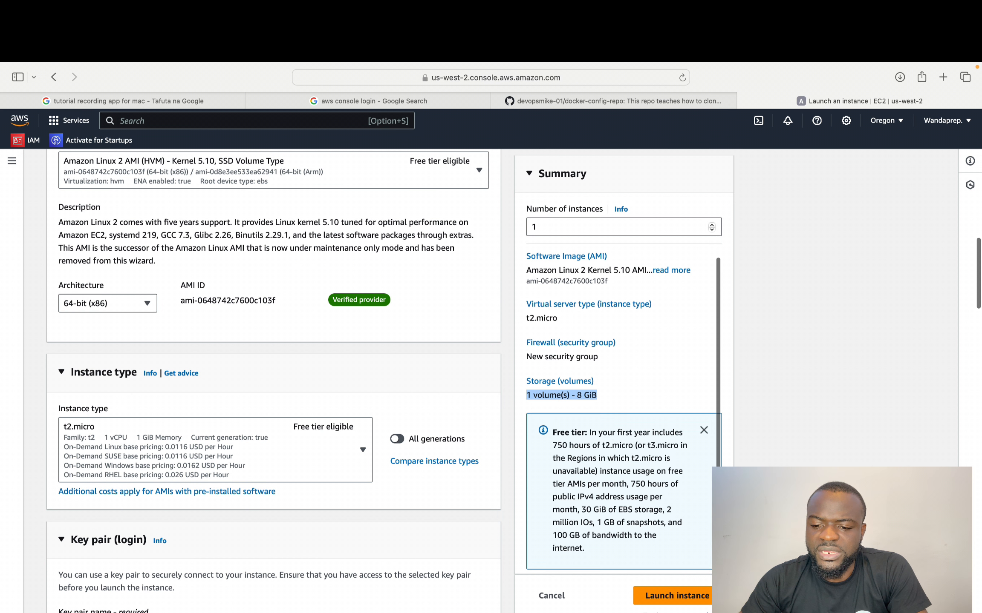
{"action": "left_click", "coordinate": [703, 599]}
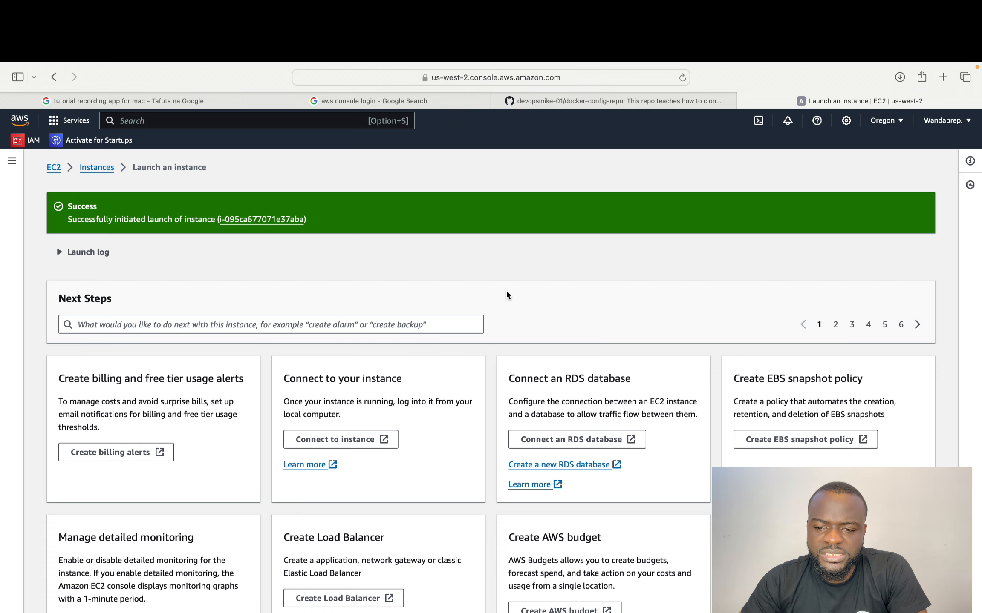
Open the instances list from the launch confirmation and widen the Name and Instance state columns
{"action": "scroll", "coordinate": [448, 436], "scroll_direction": "down", "scroll_amount": 2}
{"action": "scroll", "coordinate": [448, 436], "scroll_direction": "up", "scroll_amount": 2}
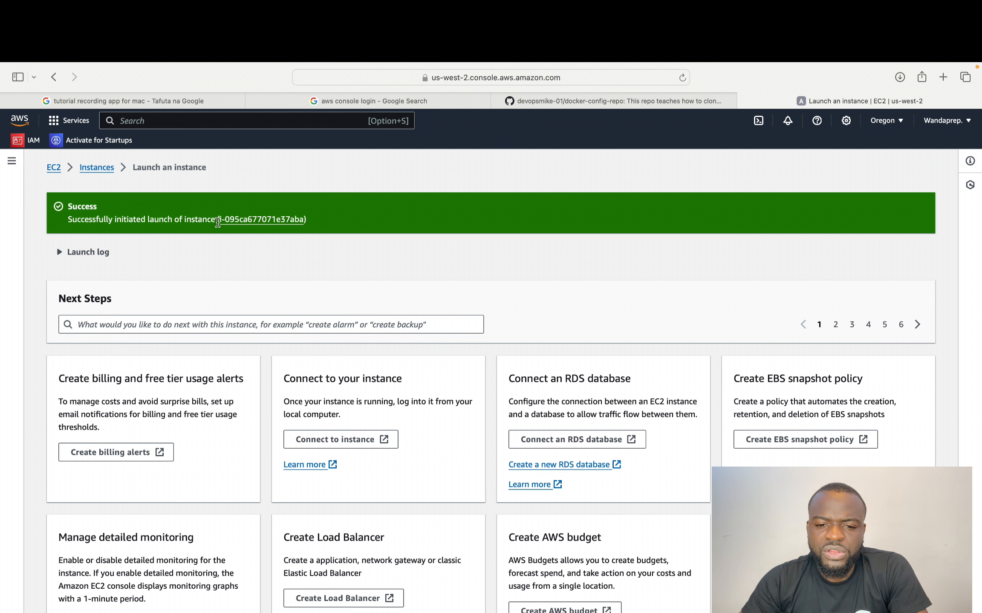
{"action": "scroll", "coordinate": [269, 311], "scroll_direction": "down", "scroll_amount": 2}
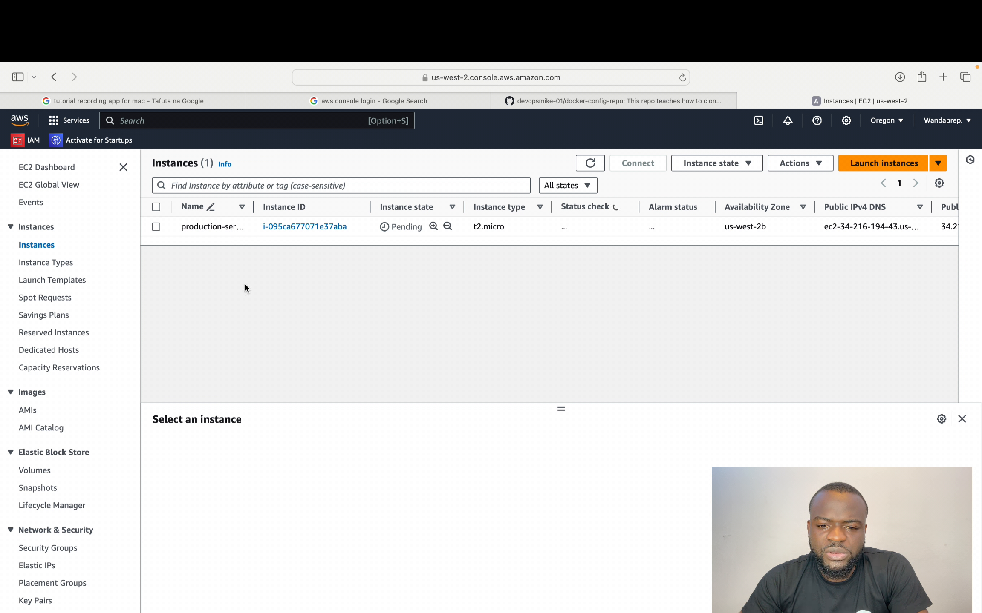
{"action": "mouse_move", "coordinate": [253, 207]}
{"action": "left_mouse_down"}
{"action": "mouse_move", "coordinate": [289, 207]}
{"action": "mouse_move", "coordinate": [265, 205]}
{"action": "left_mouse_up"}
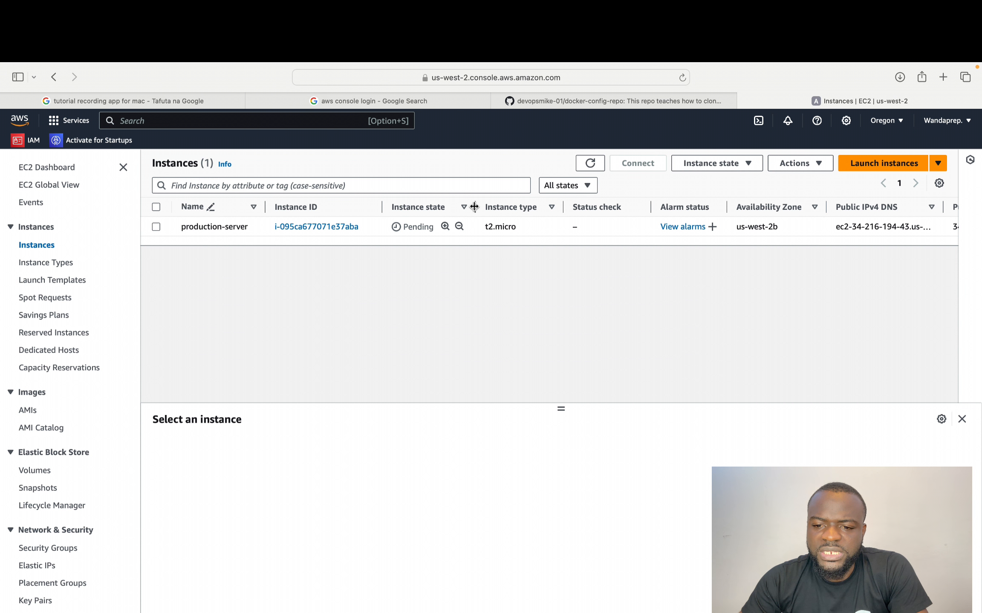
{"action": "left_click_drag", "start_coordinate": [474, 207], "coordinate": [484, 207]}
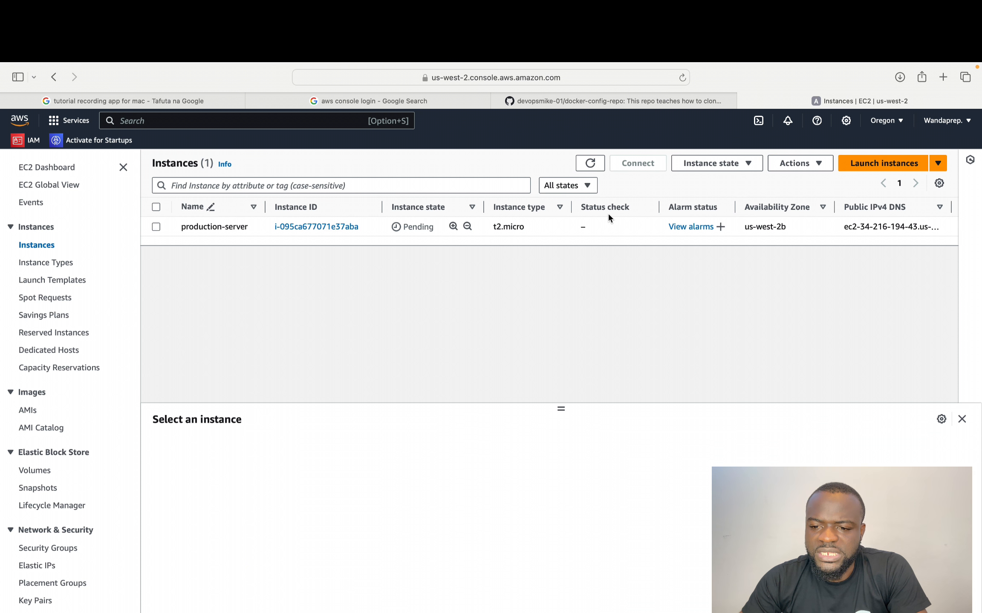
Select the production-server instance and check its availability zone and public IPv4 address in the instances list
{"action": "scroll", "coordinate": [639, 225], "scroll_direction": "right", "scroll_amount": 3}
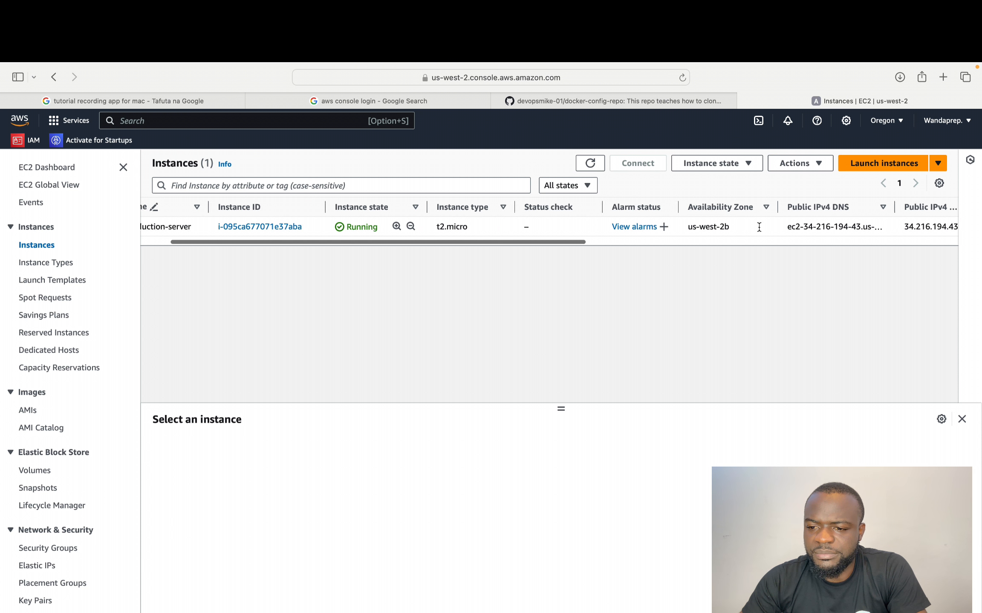
{"action": "scroll", "coordinate": [759, 227], "scroll_direction": "right", "scroll_amount": 2}
{"action": "left_click_drag", "start_coordinate": [711, 232], "coordinate": [663, 225]}
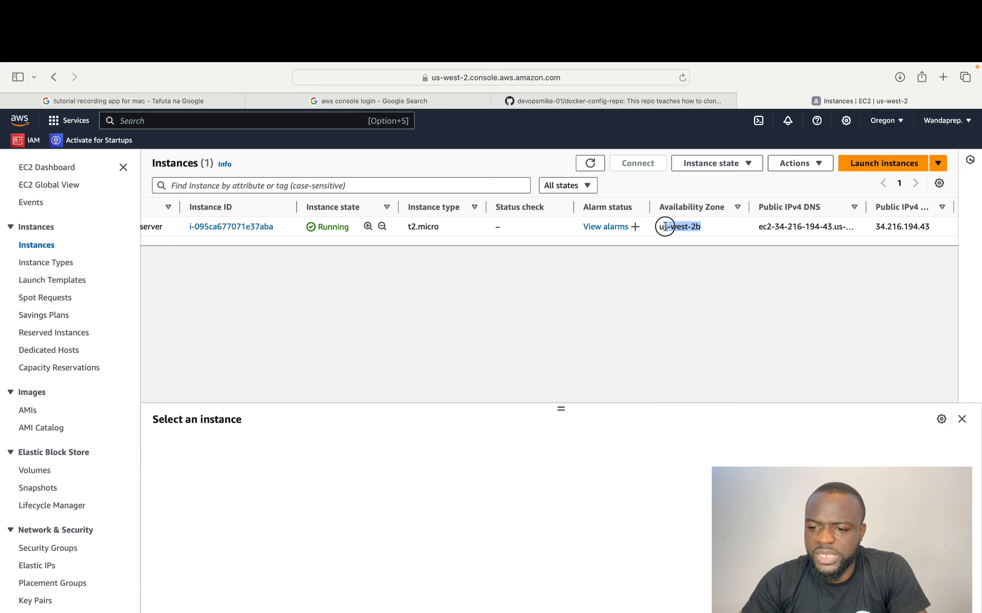
{"action": "scroll", "coordinate": [711, 230], "scroll_direction": "right", "scroll_amount": 5}
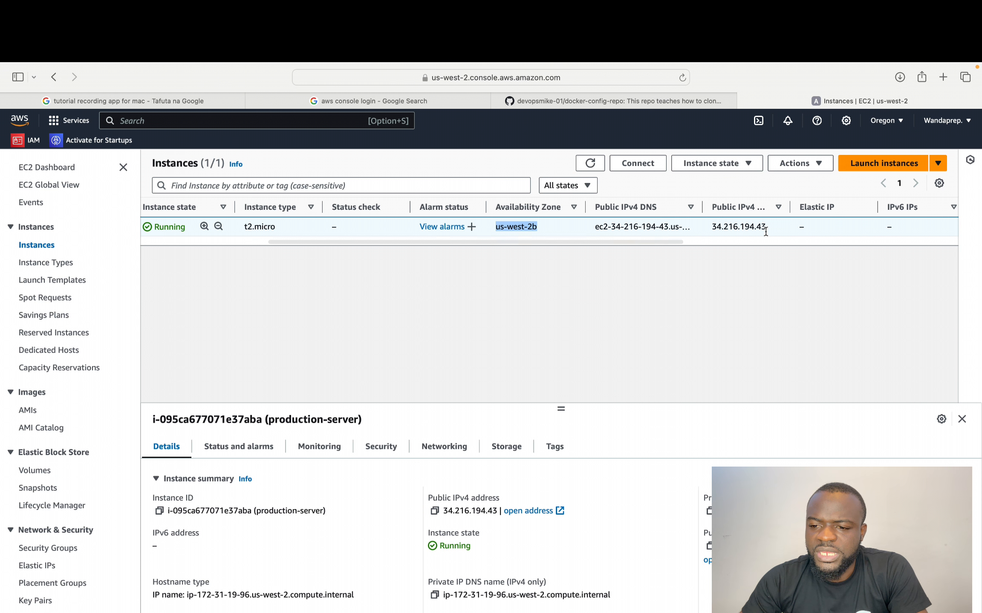
{"action": "left_click_drag", "start_coordinate": [767, 228], "coordinate": [708, 229]}
{"action": "scroll", "coordinate": [703, 228], "scroll_direction": "right", "scroll_amount": 5}
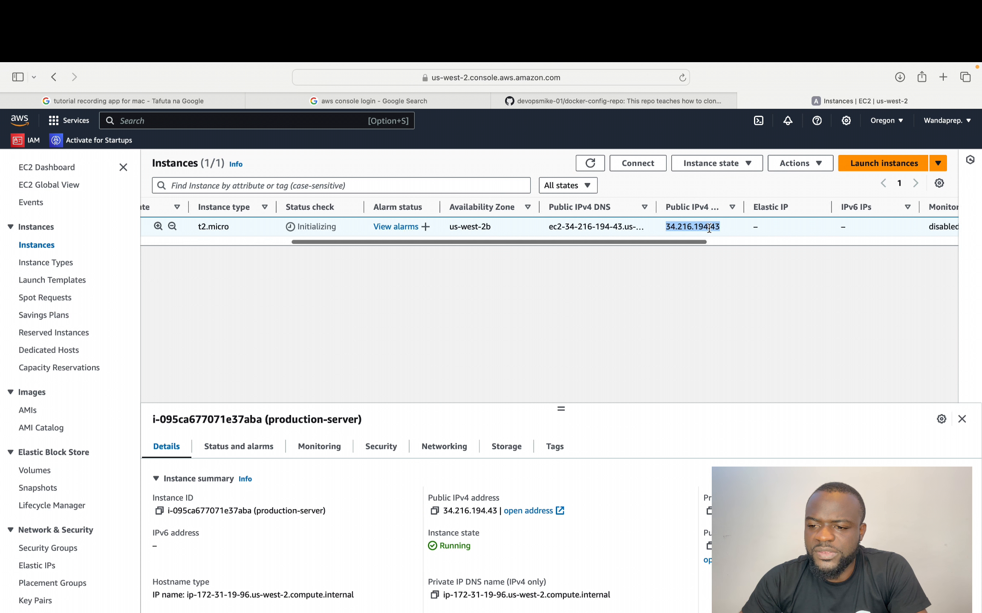
{"action": "left_click", "coordinate": [691, 224]}
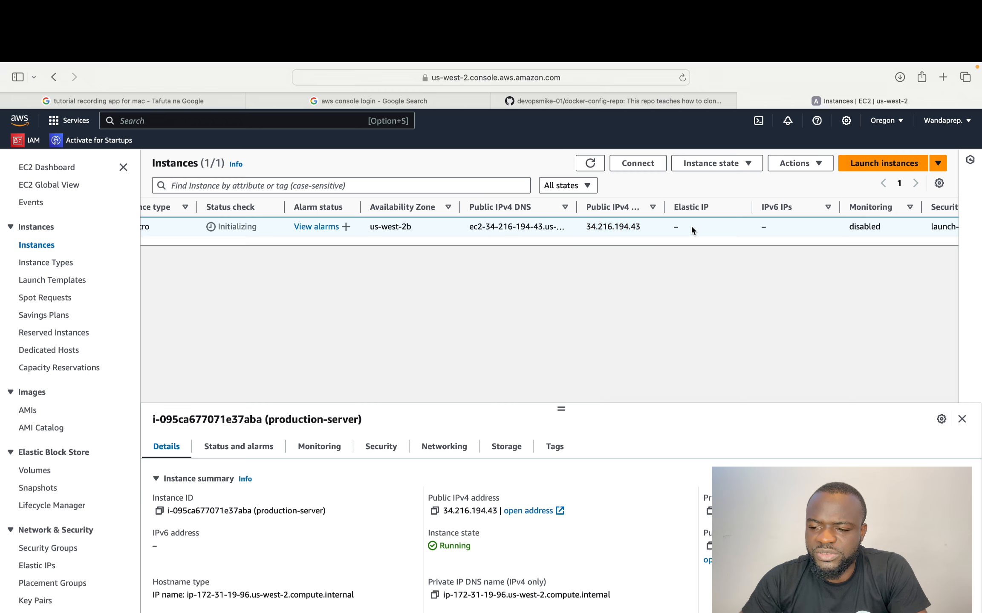
Check the security group name, key name, launch time and platform listed for the production-server instance
{"action": "scroll", "coordinate": [691, 224], "scroll_direction": "right", "scroll_amount": 5}
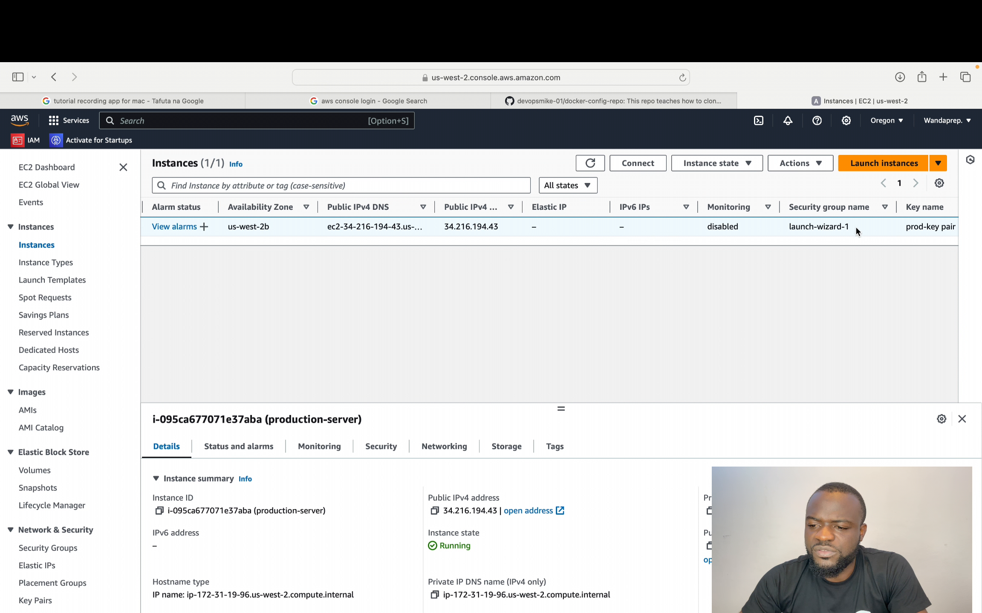
{"action": "left_click_drag", "start_coordinate": [850, 227], "coordinate": [784, 225]}
{"action": "scroll", "coordinate": [784, 226], "scroll_direction": "right", "scroll_amount": 10}
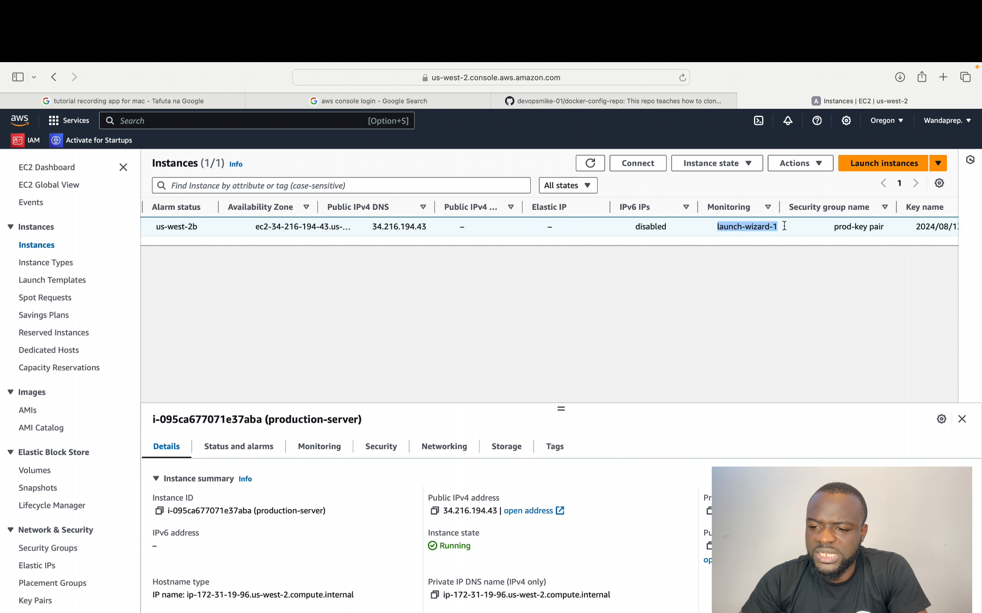
{"action": "left_click_drag", "start_coordinate": [687, 225], "coordinate": [632, 226]}
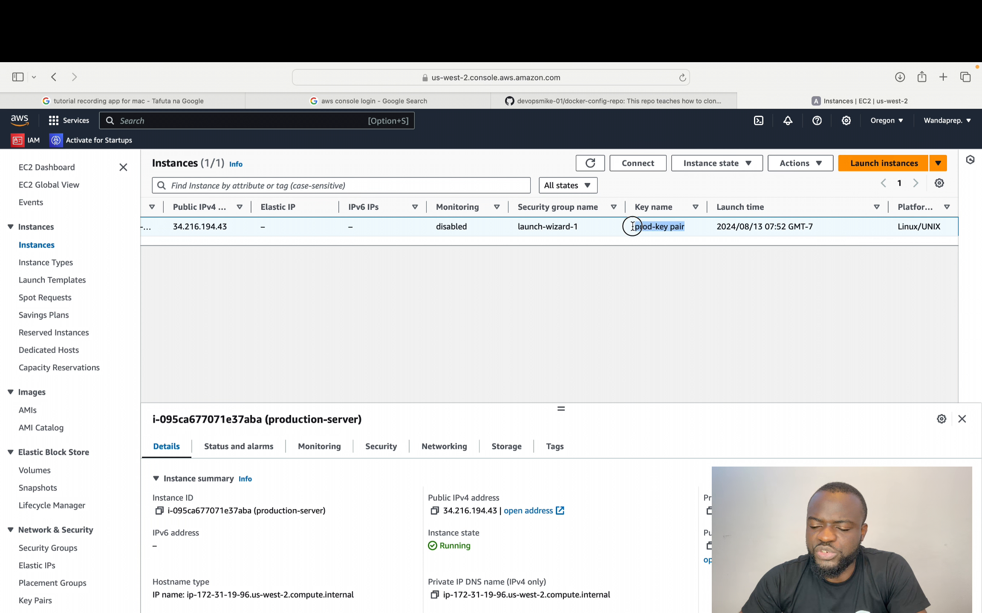
{"action": "left_click_drag", "start_coordinate": [814, 224], "coordinate": [745, 227]}
{"action": "left_click_drag", "start_coordinate": [893, 225], "coordinate": [954, 224]}
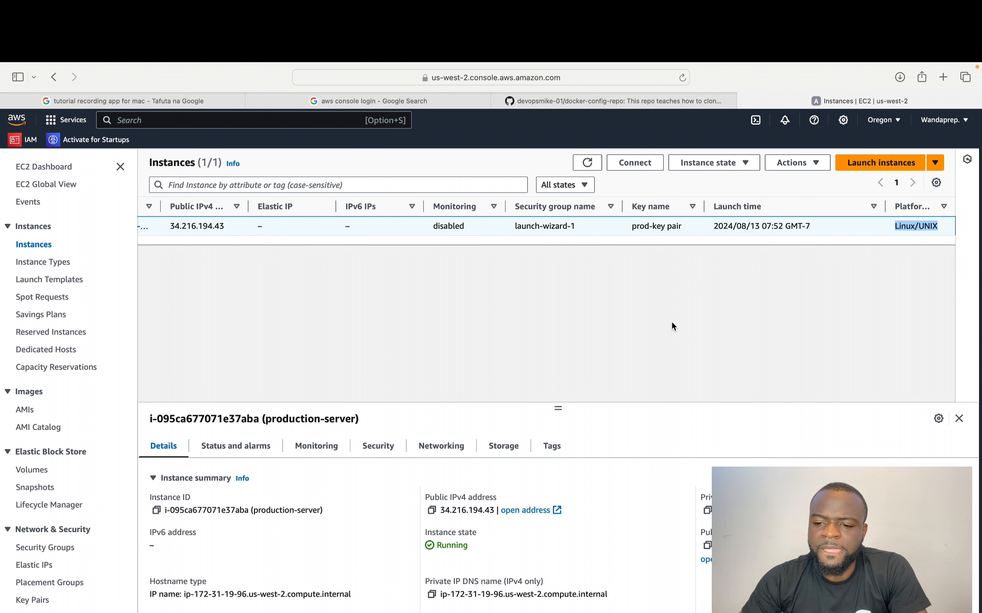
Check the instance state and status check of production-server in the instances list
{"action": "scroll", "coordinate": [507, 227], "scroll_direction": "left", "scroll_amount": 10}
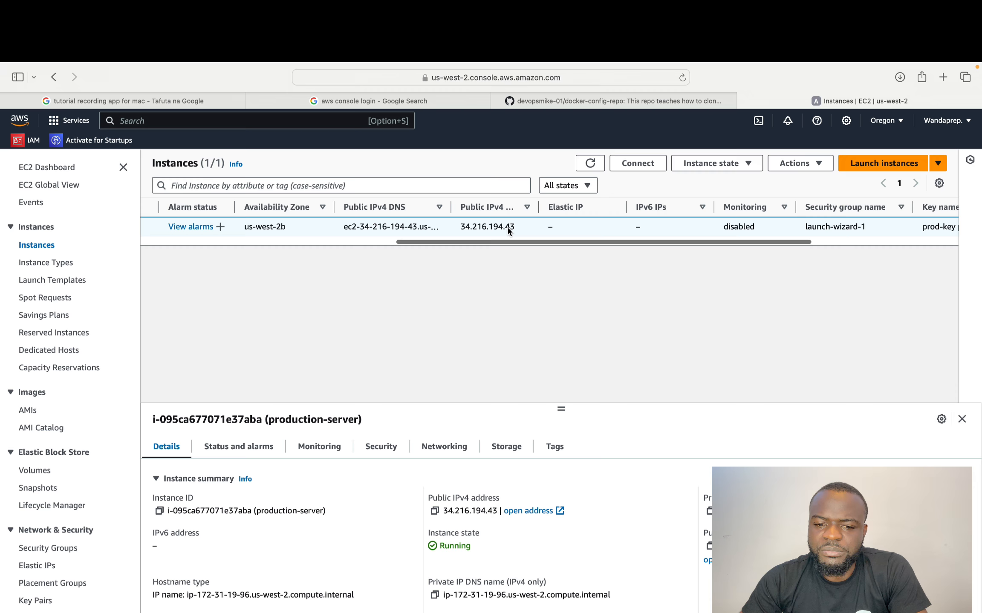
{"action": "scroll", "coordinate": [508, 228], "scroll_direction": "left", "scroll_amount": 5}
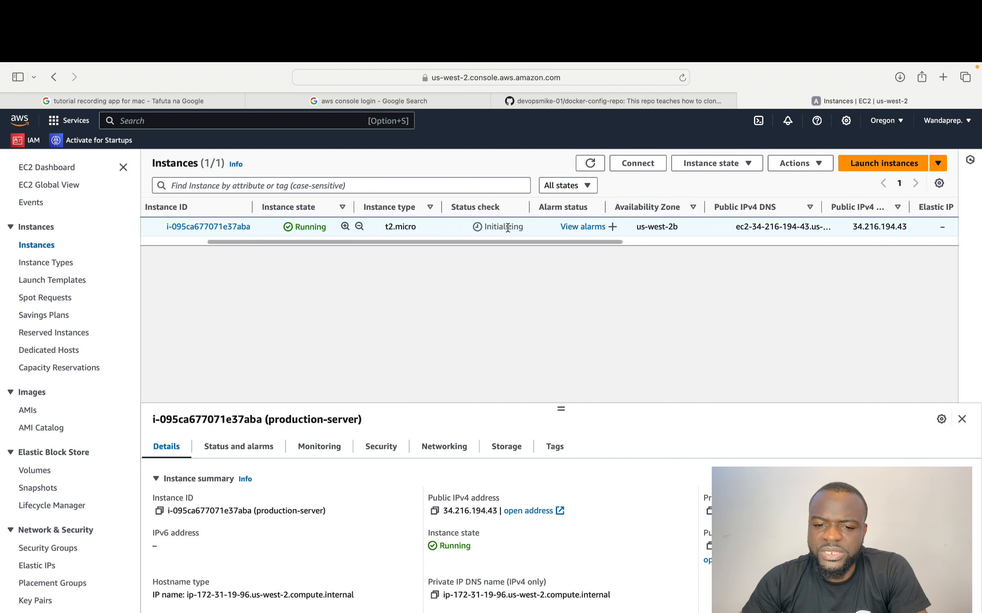
{"action": "scroll", "coordinate": [507, 230], "scroll_direction": "left", "scroll_amount": 3}
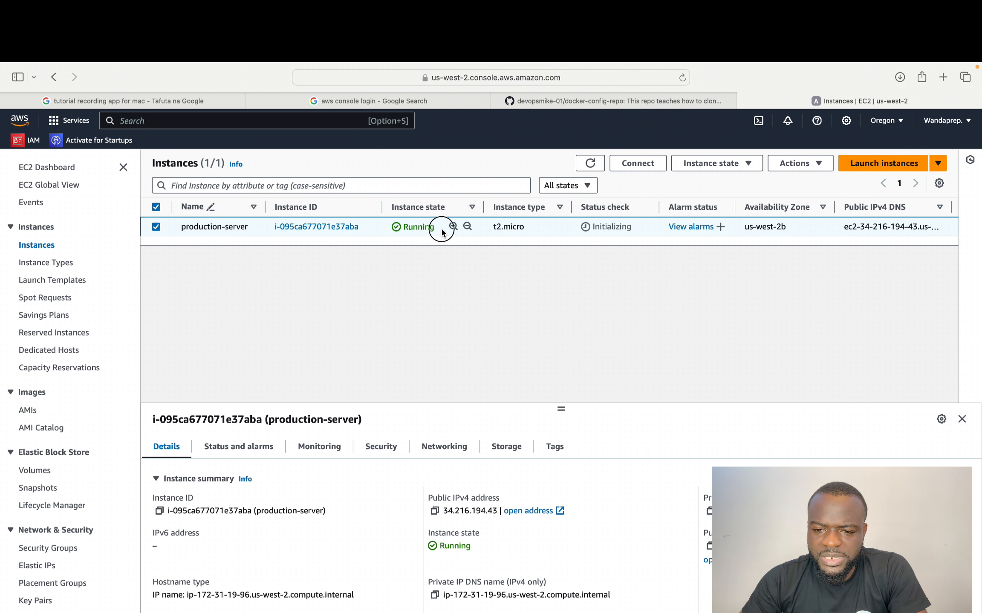
{"action": "left_click_drag", "start_coordinate": [442, 229], "coordinate": [391, 223]}
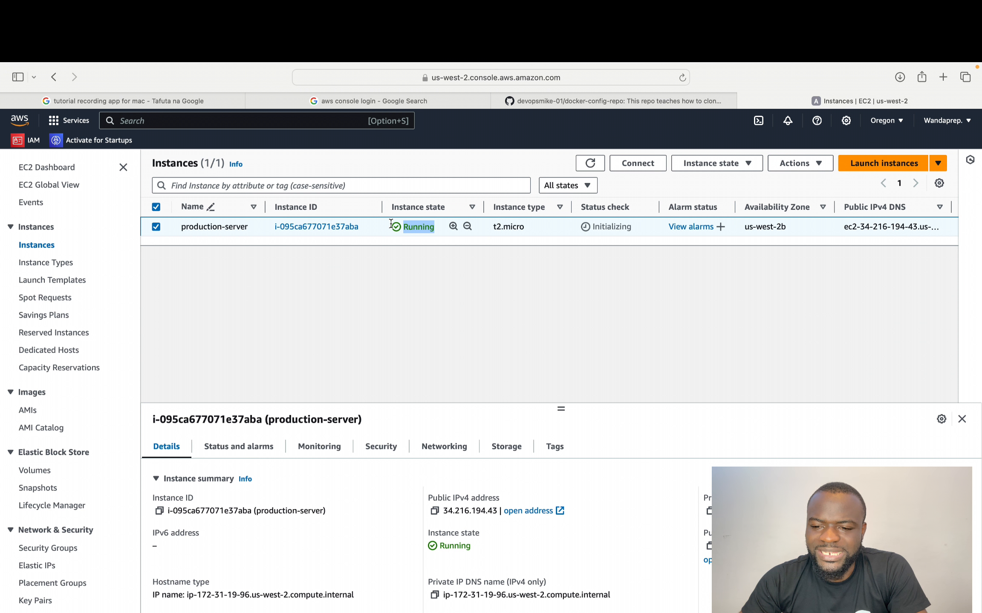
{"action": "left_click_drag", "start_coordinate": [634, 228], "coordinate": [582, 226]}
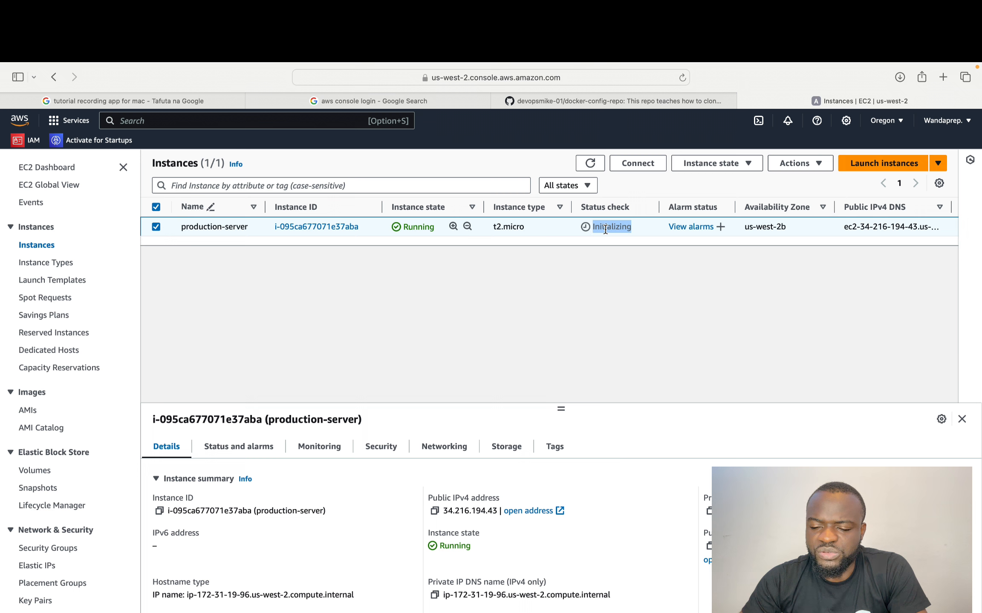
Review the production-server details, including its IP addresses, hostname, instance type, VPC and subnet
{"action": "scroll", "coordinate": [508, 472], "scroll_direction": "down", "scroll_amount": 3}
{"action": "scroll", "coordinate": [507, 471], "scroll_direction": "up", "scroll_amount": 3}
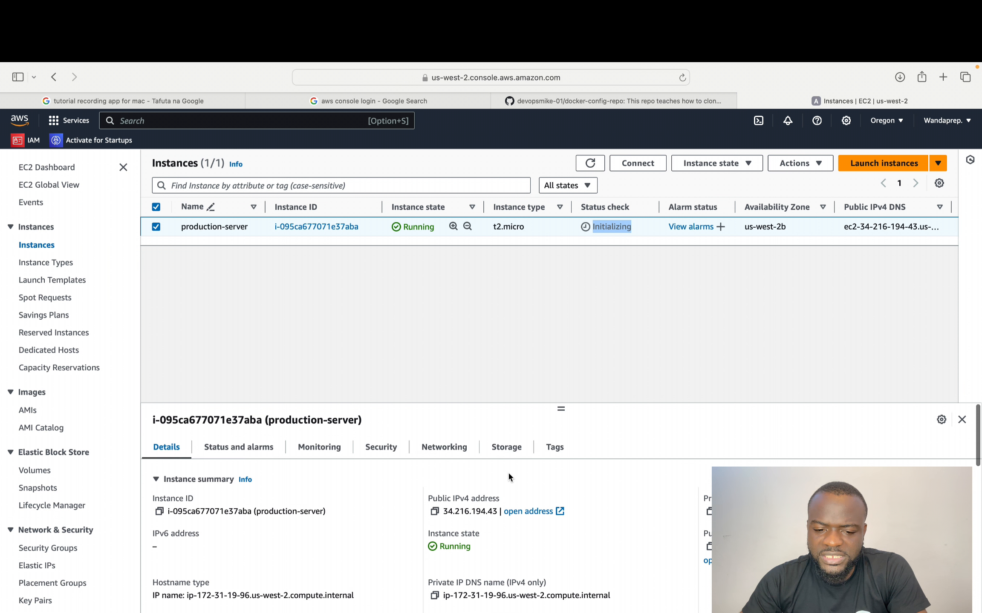
{"action": "scroll", "coordinate": [510, 478], "scroll_direction": "down", "scroll_amount": 5}
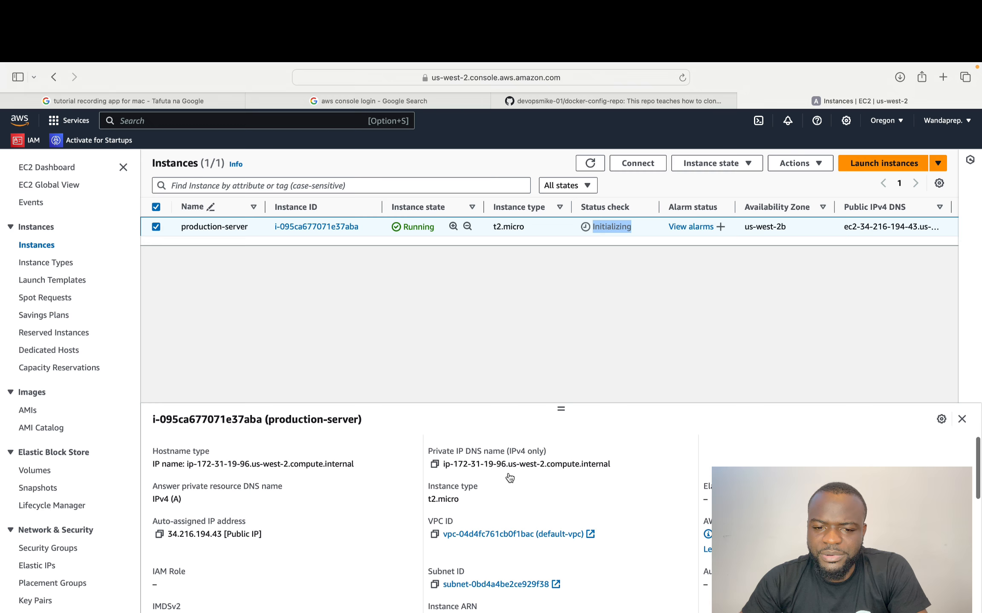
{"action": "scroll", "coordinate": [509, 478], "scroll_direction": "down", "scroll_amount": 2}
{"action": "scroll", "coordinate": [508, 472], "scroll_direction": "up", "scroll_amount": 6}
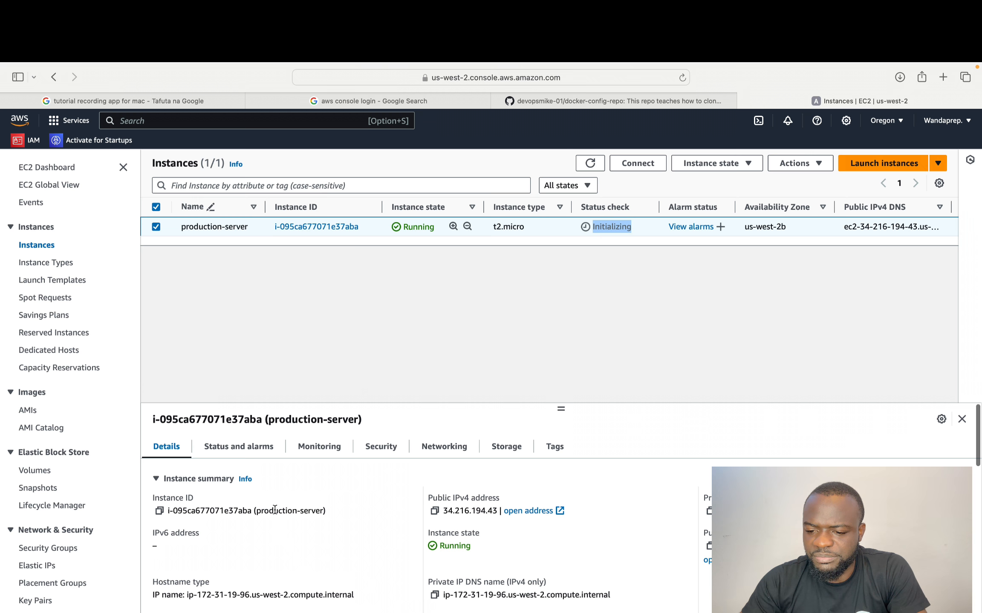
Review the system and instance status checks and the alarms section for production-server
{"action": "left_click", "coordinate": [246, 451]}
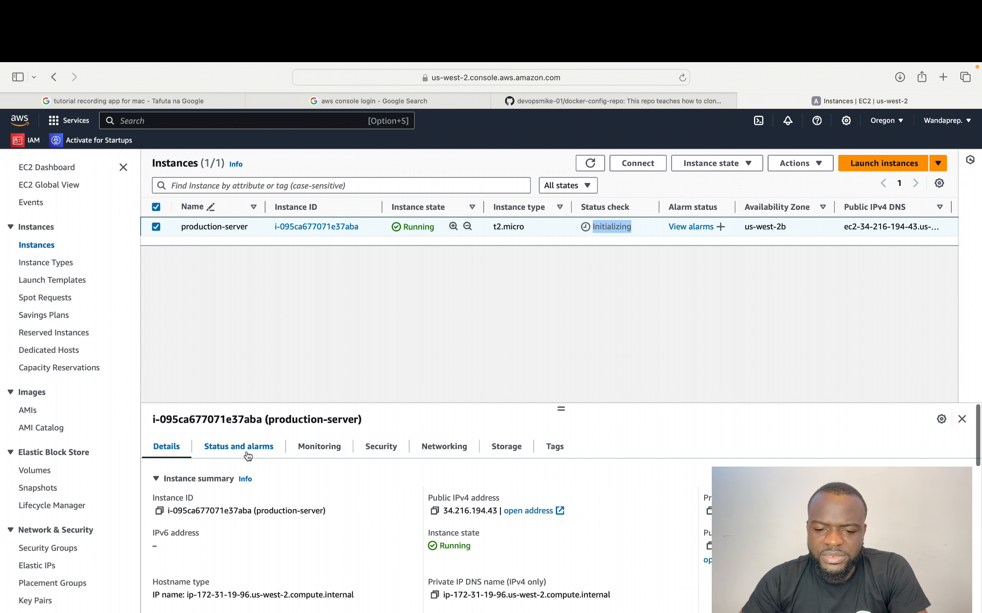
{"action": "scroll", "coordinate": [275, 575], "scroll_direction": "down", "scroll_amount": 2}
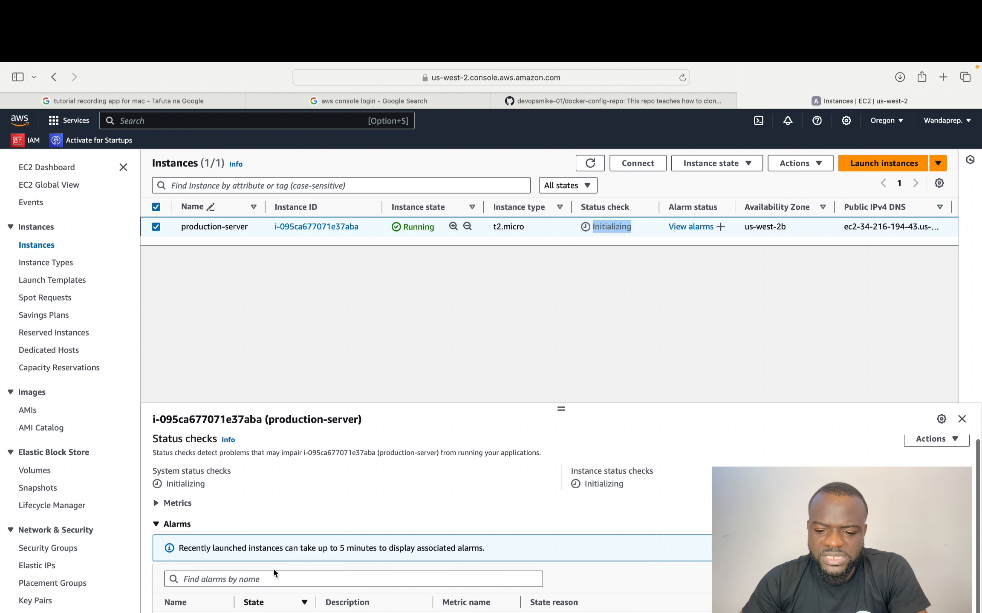
{"action": "scroll", "coordinate": [275, 573], "scroll_direction": "up", "scroll_amount": 2}
{"action": "scroll", "coordinate": [273, 573], "scroll_direction": "up", "scroll_amount": 1}
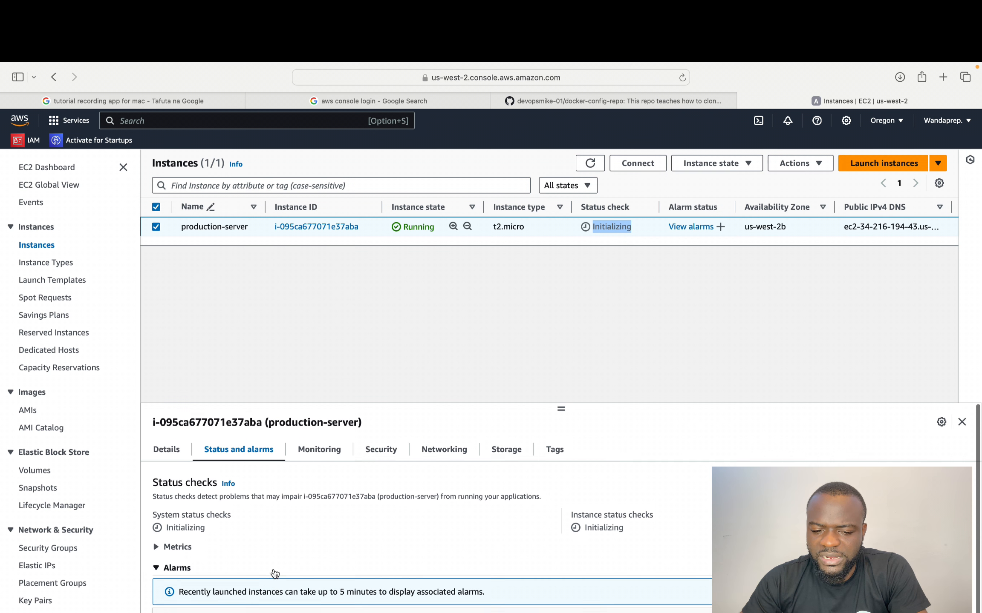
Review the CloudWatch monitoring charts for production-server, such as CPU utilization and network traffic
{"action": "left_click", "coordinate": [324, 451]}
{"action": "scroll", "coordinate": [353, 576], "scroll_direction": "down", "scroll_amount": 2}
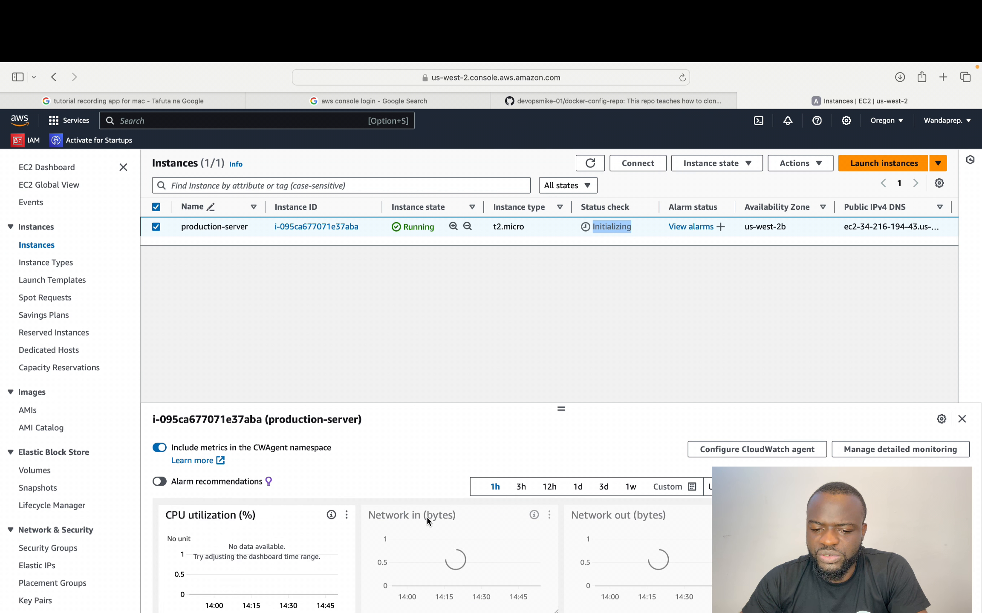
{"action": "scroll", "coordinate": [392, 604], "scroll_direction": "down", "scroll_amount": 2}
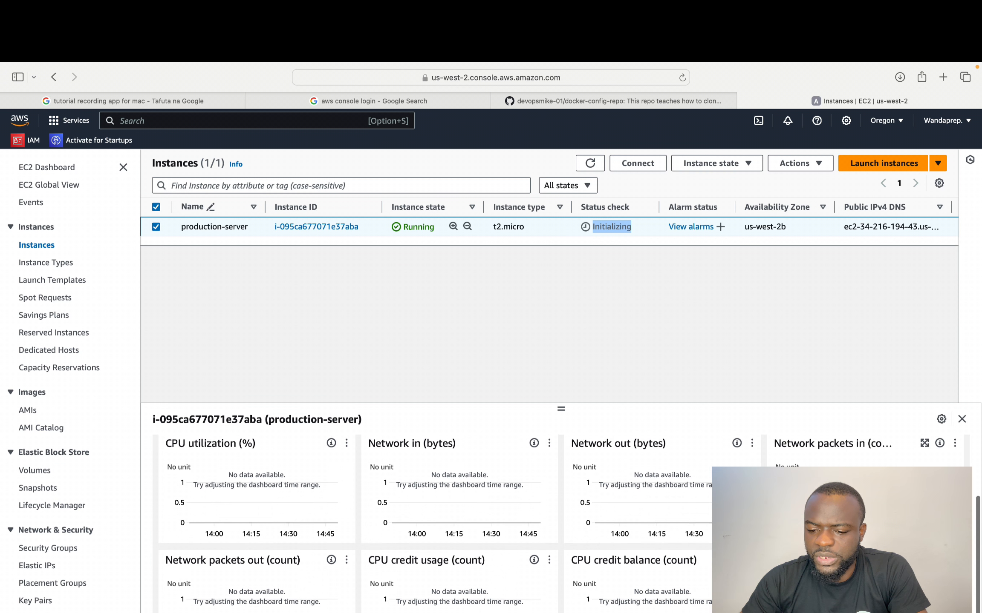
{"action": "scroll", "coordinate": [392, 605], "scroll_direction": "up", "scroll_amount": 4}
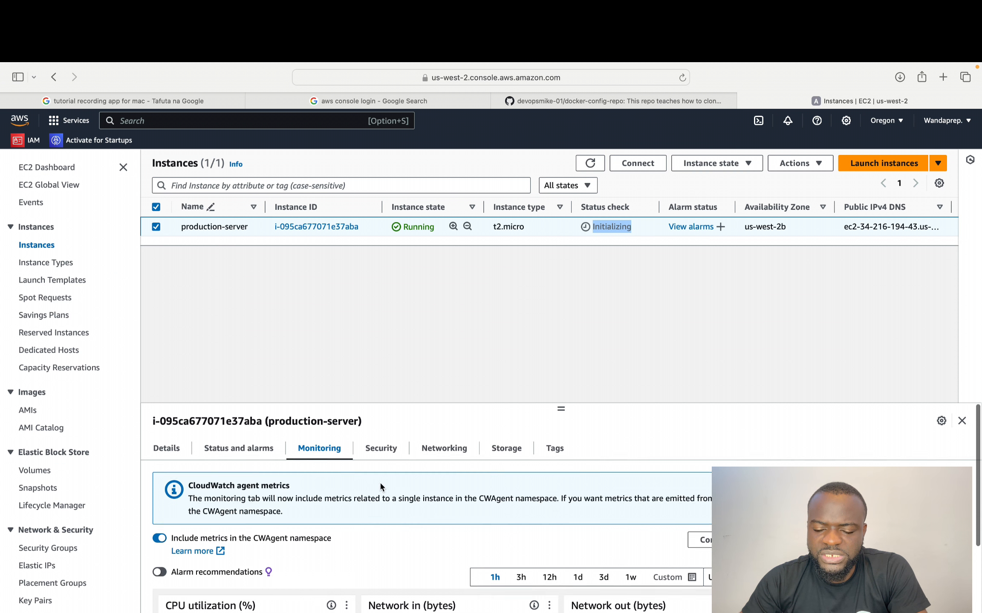
Review the security details of production-server, including its security group and the inbound and outbound rules
{"action": "left_click", "coordinate": [384, 458]}
{"action": "scroll", "coordinate": [346, 600], "scroll_direction": "down", "scroll_amount": 2}
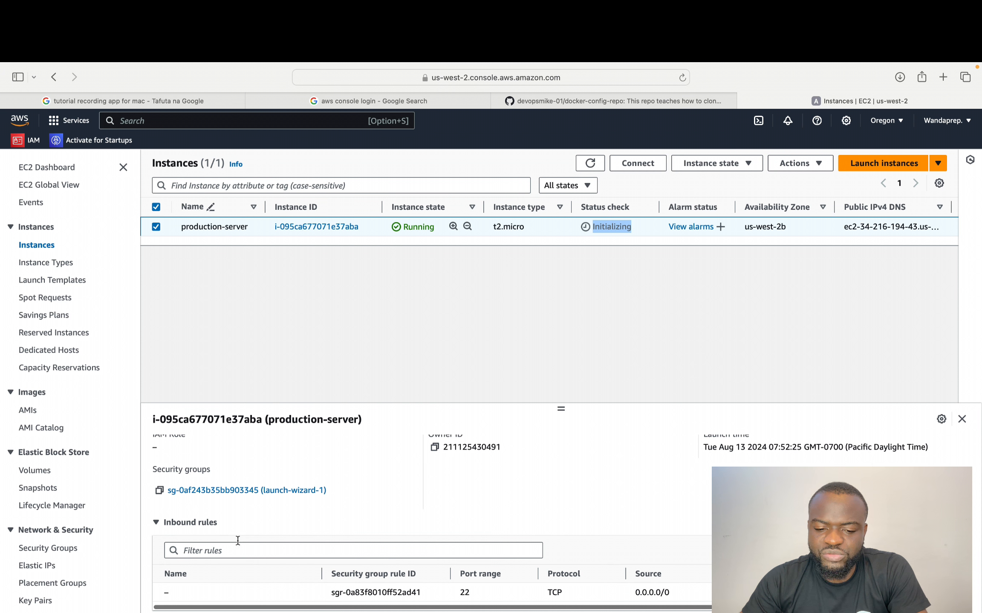
{"action": "scroll", "coordinate": [243, 567], "scroll_direction": "down", "scroll_amount": 2}
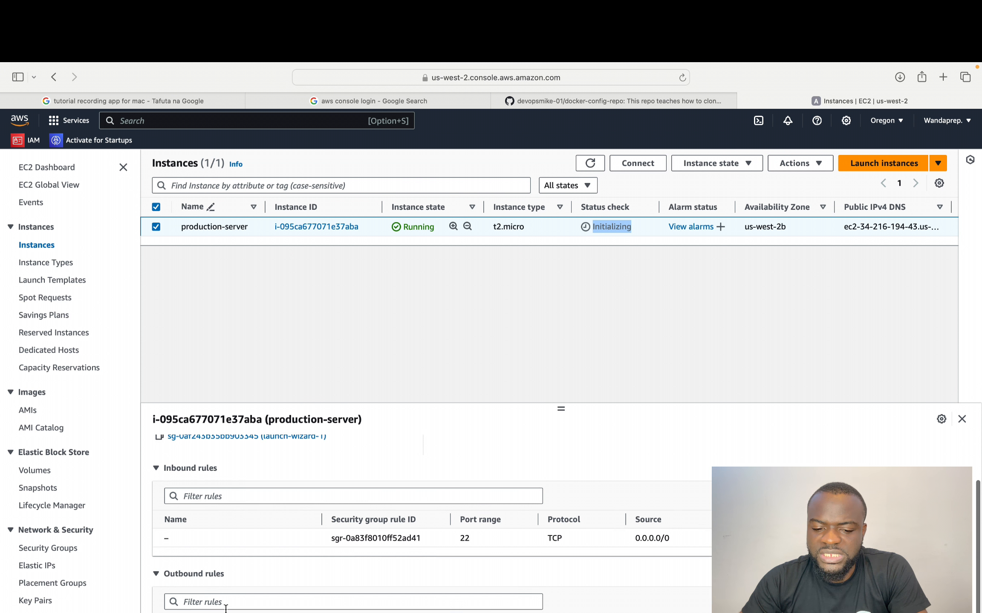
{"action": "scroll", "coordinate": [230, 596], "scroll_direction": "up", "scroll_amount": 3}
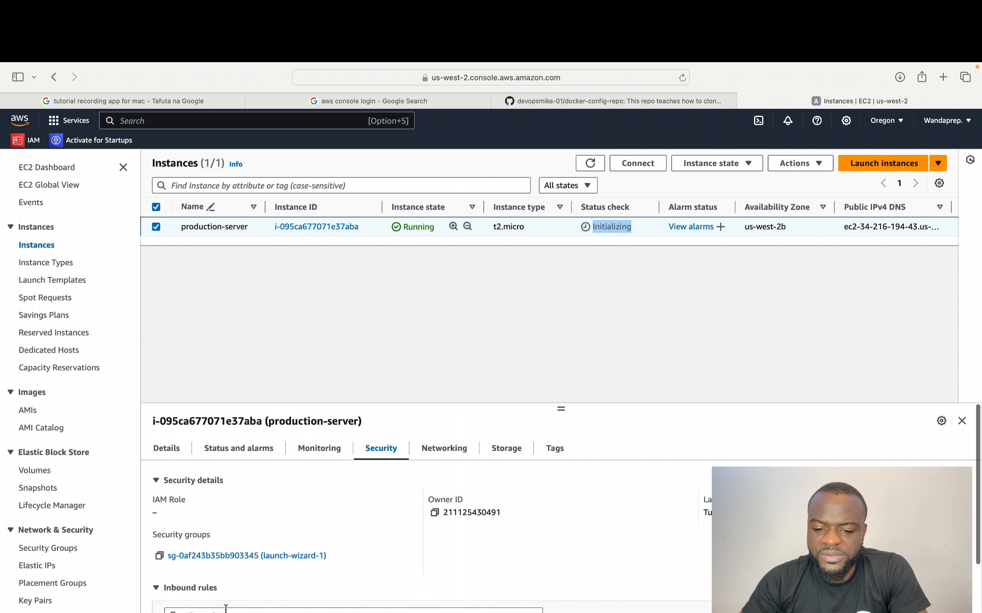
Review the networking details of production-server, including its IP addresses, DNS names, subnet and availability zone
{"action": "left_click", "coordinate": [457, 448]}
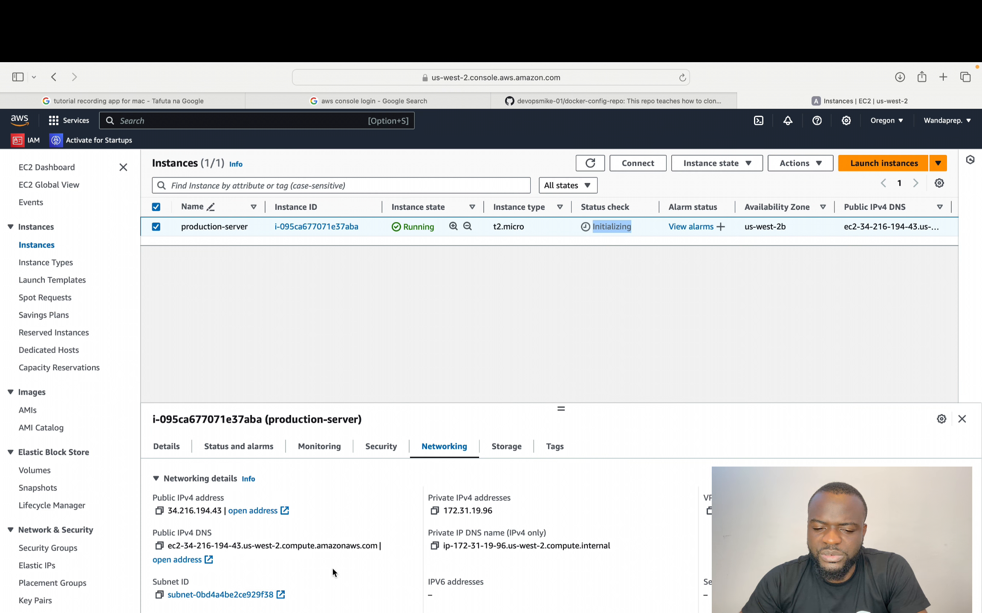
{"action": "scroll", "coordinate": [332, 571], "scroll_direction": "down", "scroll_amount": 3}
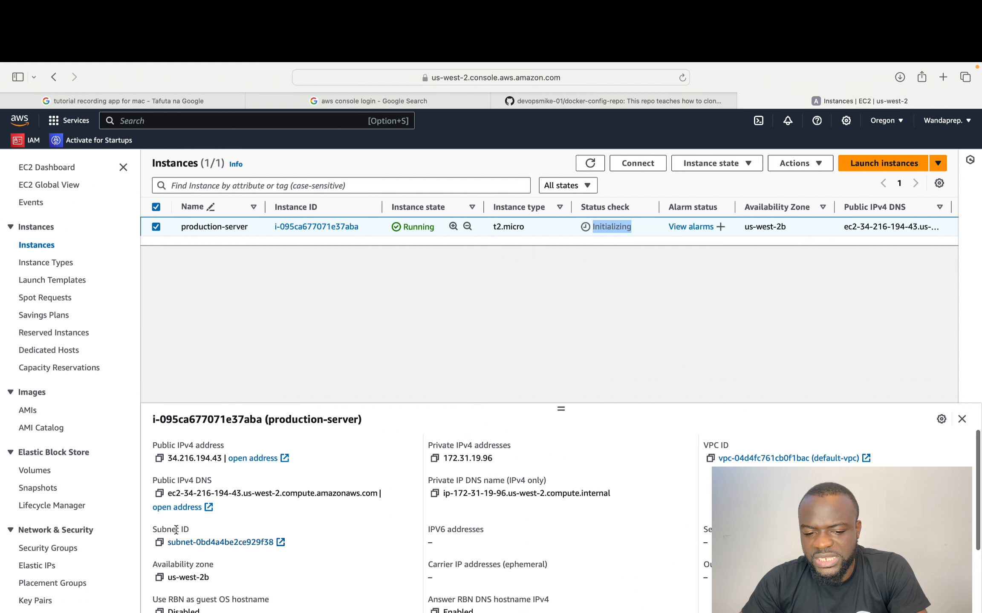
{"action": "left_click_drag", "start_coordinate": [222, 566], "coordinate": [151, 562]}
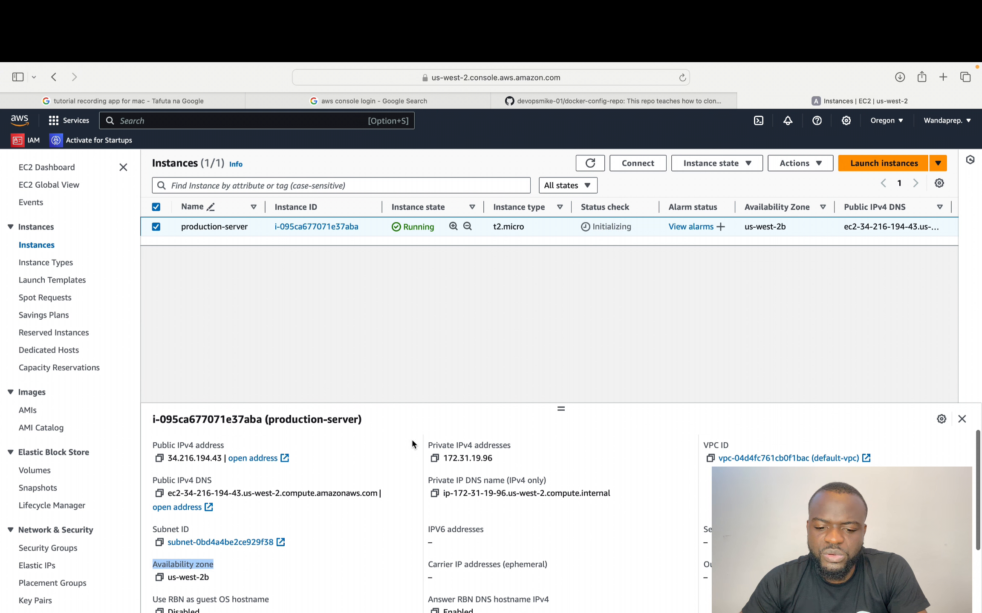
{"action": "scroll", "coordinate": [362, 575], "scroll_direction": "up", "scroll_amount": 3}
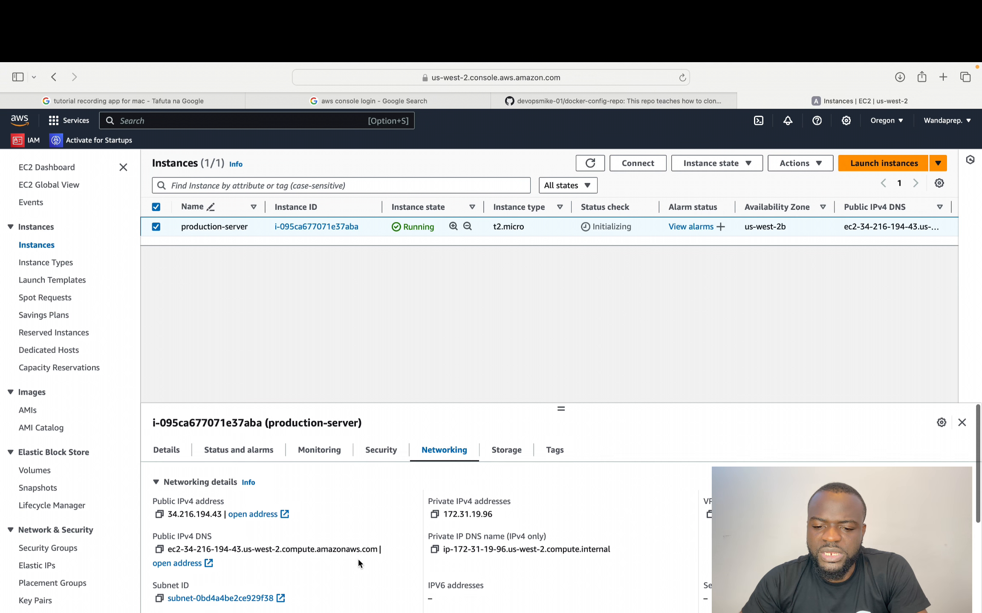
Review the storage of production-server, including the root device details and the attached block devices
{"action": "left_click", "coordinate": [504, 449]}
{"action": "scroll", "coordinate": [313, 555], "scroll_direction": "down", "scroll_amount": 2}
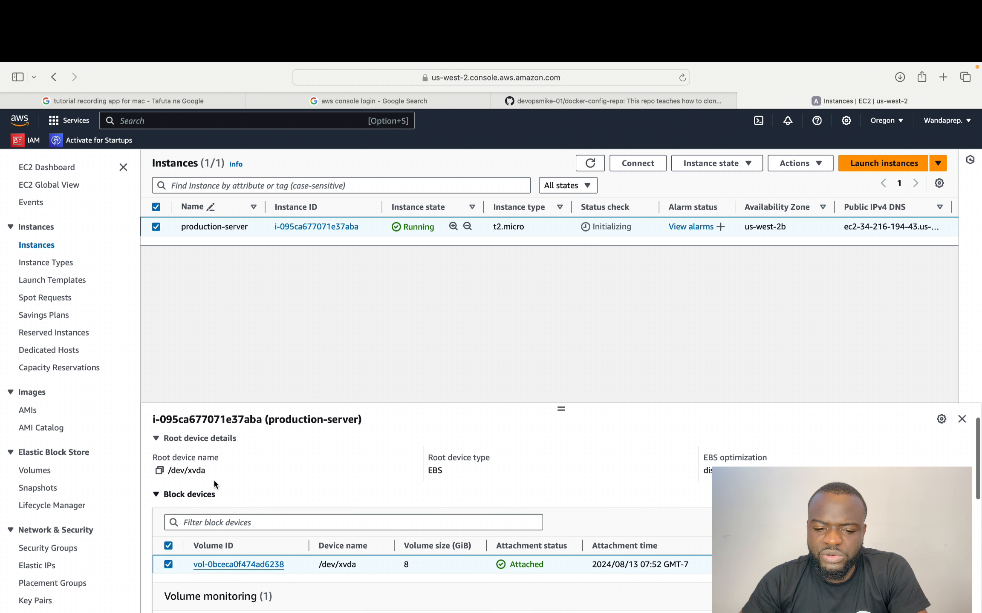
{"action": "scroll", "coordinate": [282, 569], "scroll_direction": "up", "scroll_amount": 2}
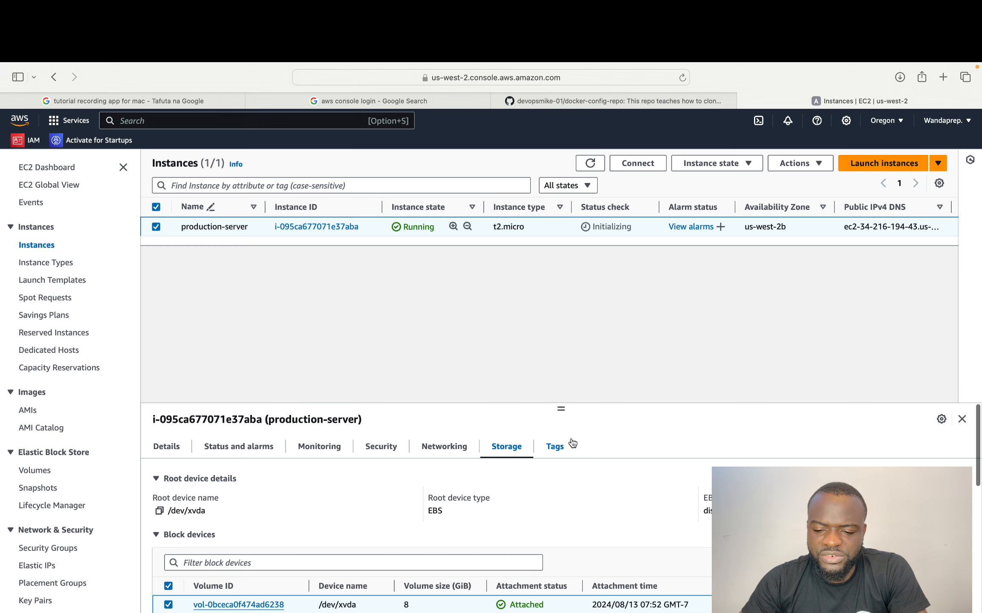
Review the tags assigned to production-server, highlighting the Environment and Name entries
{"action": "left_click", "coordinate": [554, 447]}
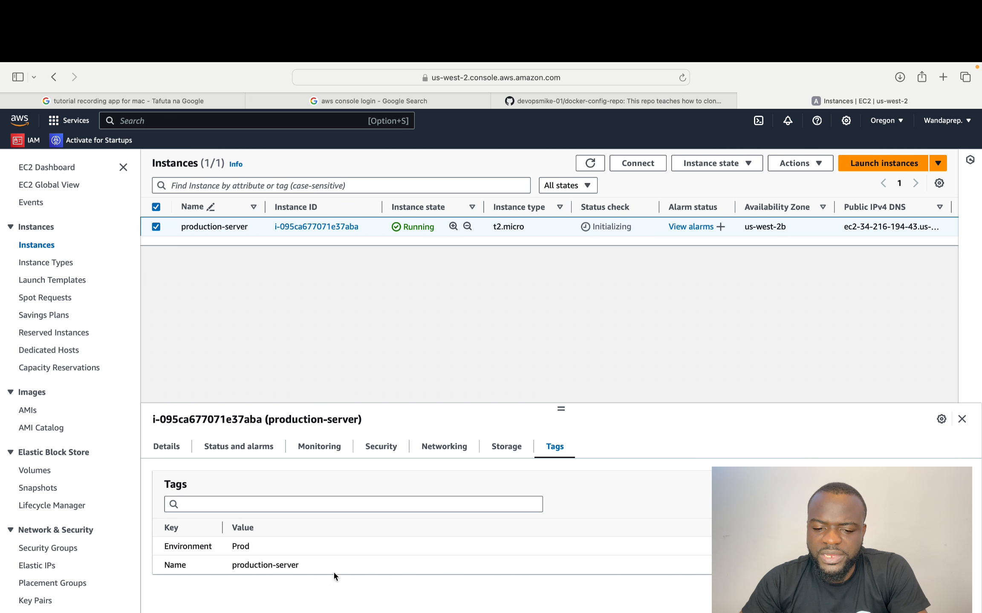
{"action": "left_click_drag", "start_coordinate": [213, 546], "coordinate": [174, 547]}
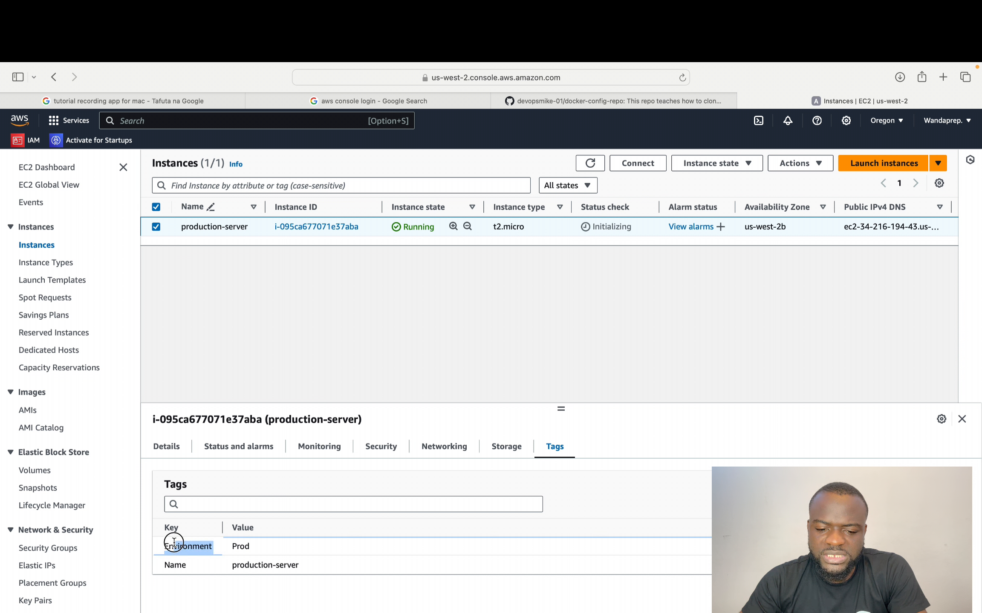
{"action": "left_click_drag", "start_coordinate": [302, 566], "coordinate": [154, 565]}
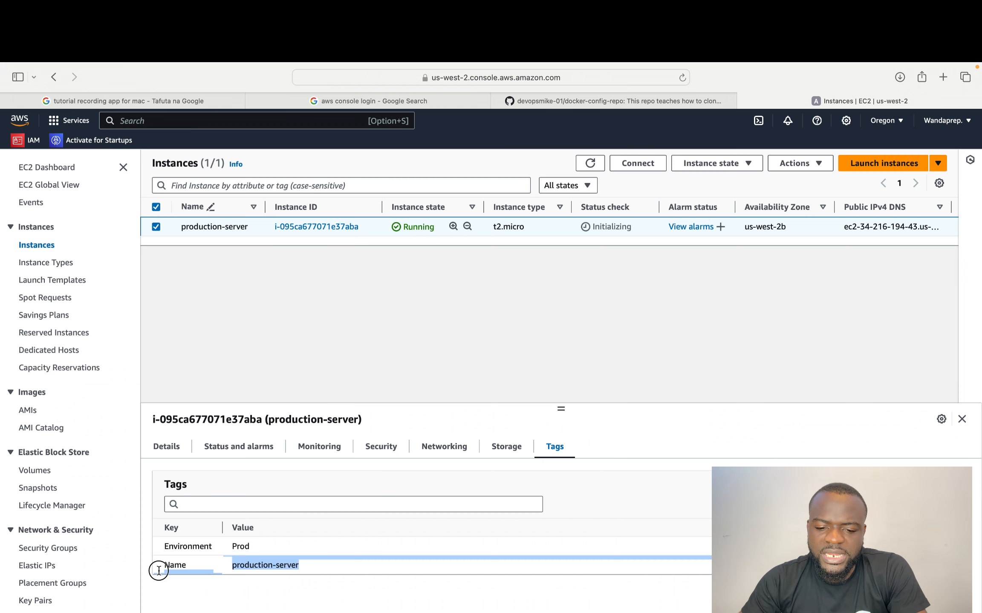